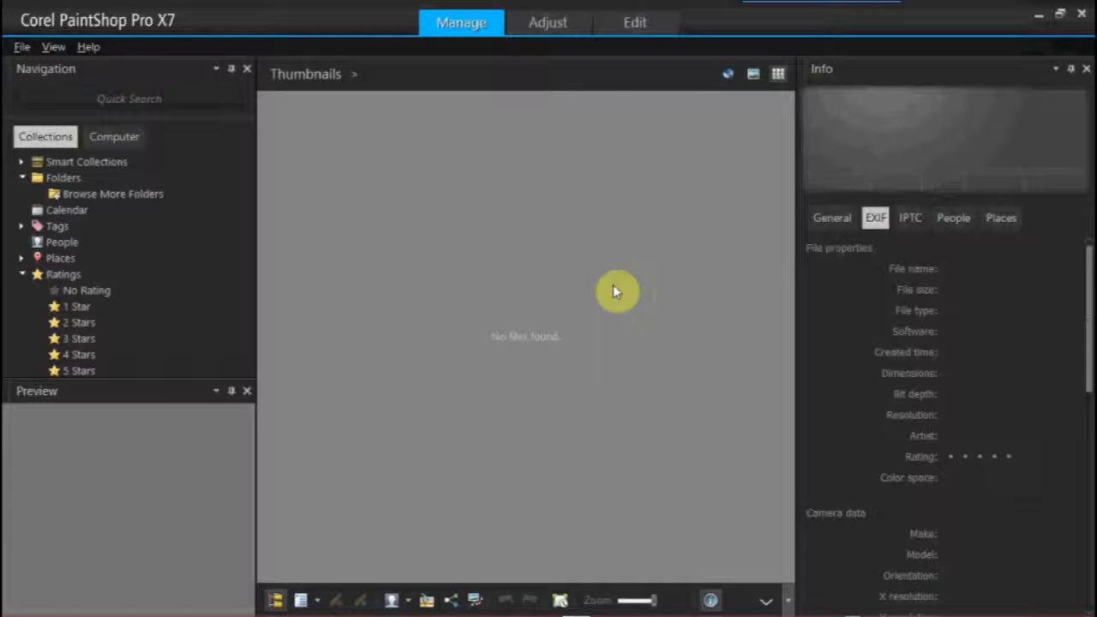
# Step: In the Edit workspace, create a 1024 × 768 pixel image at 72 pixels/inch with a transparent raster background
pyautogui.click(633, 24)
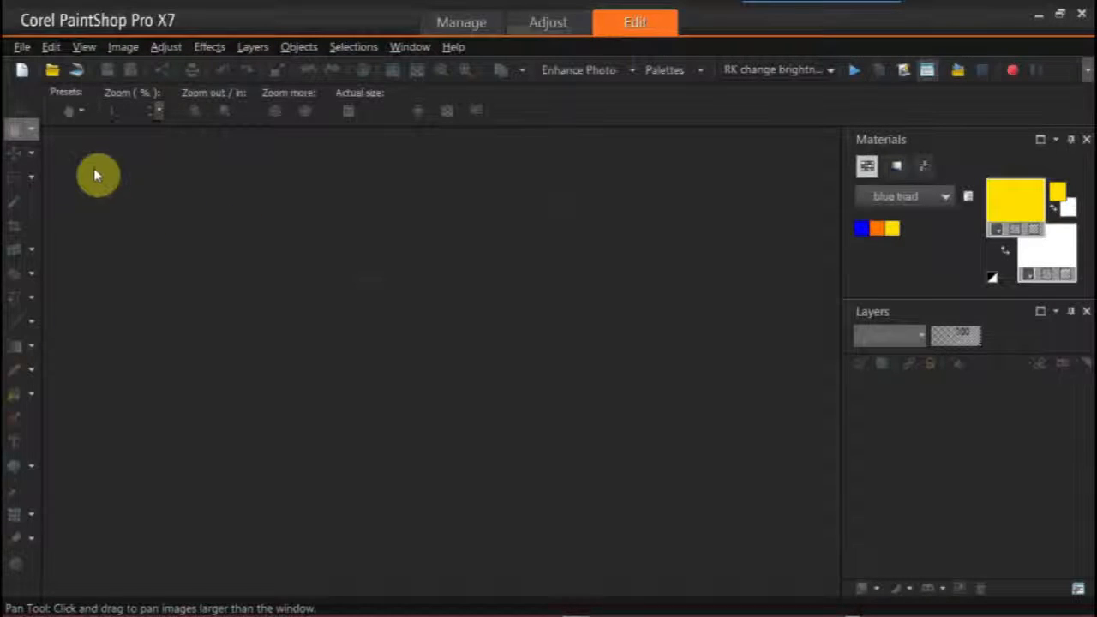
pyautogui.click(23, 47)
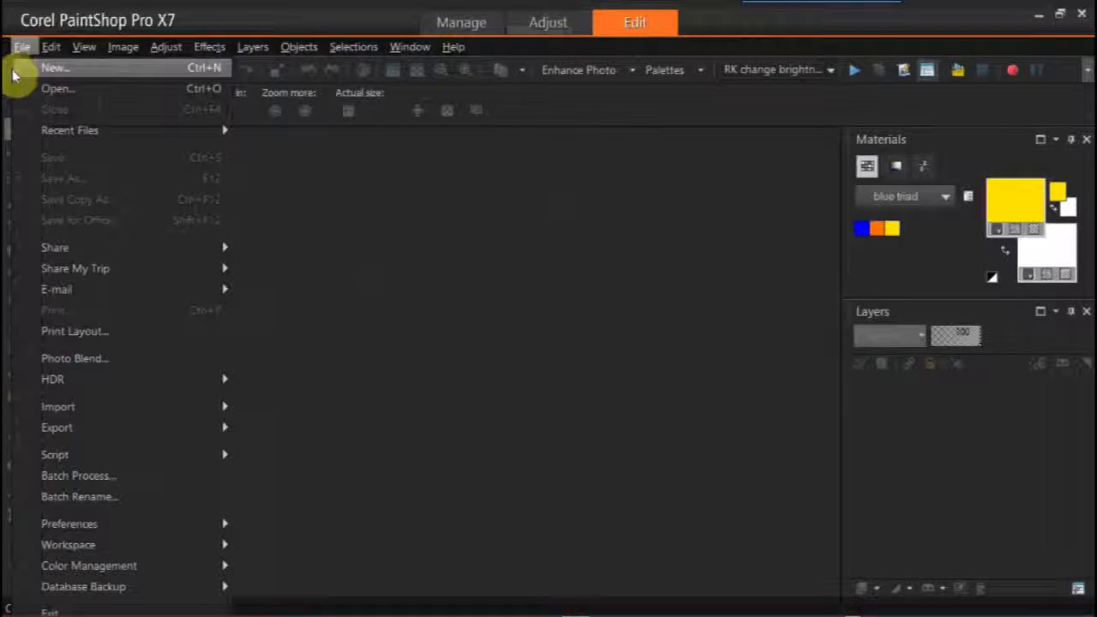
pyautogui.click(47, 67)
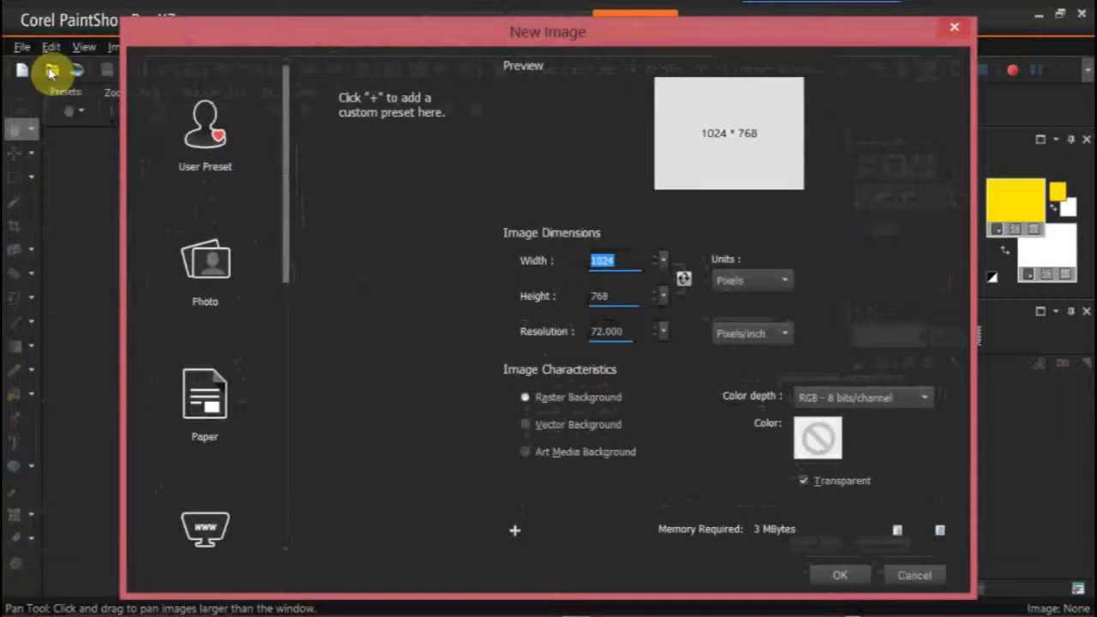
pyautogui.click(626, 261)
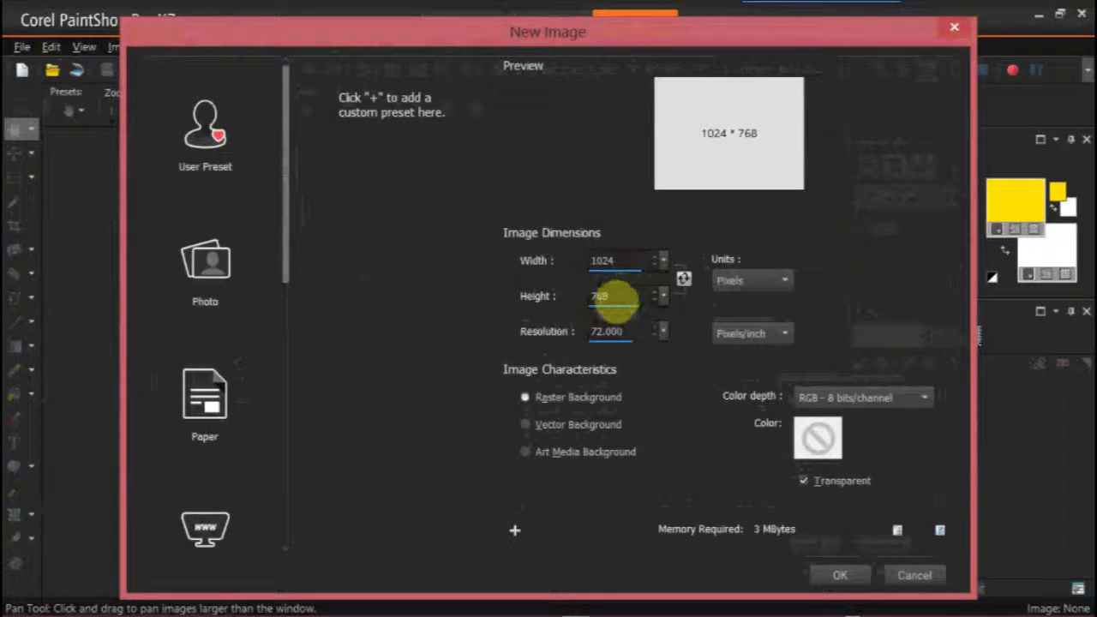
pyautogui.doubleClick(615, 296)
pyautogui.click(625, 261)
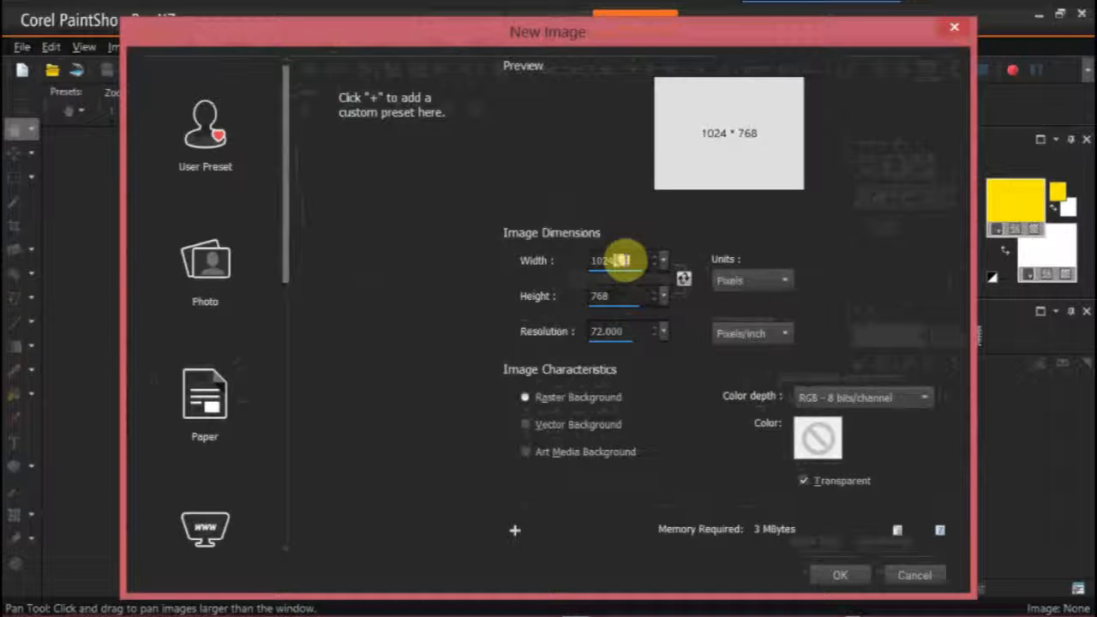
pyautogui.doubleClick(623, 260)
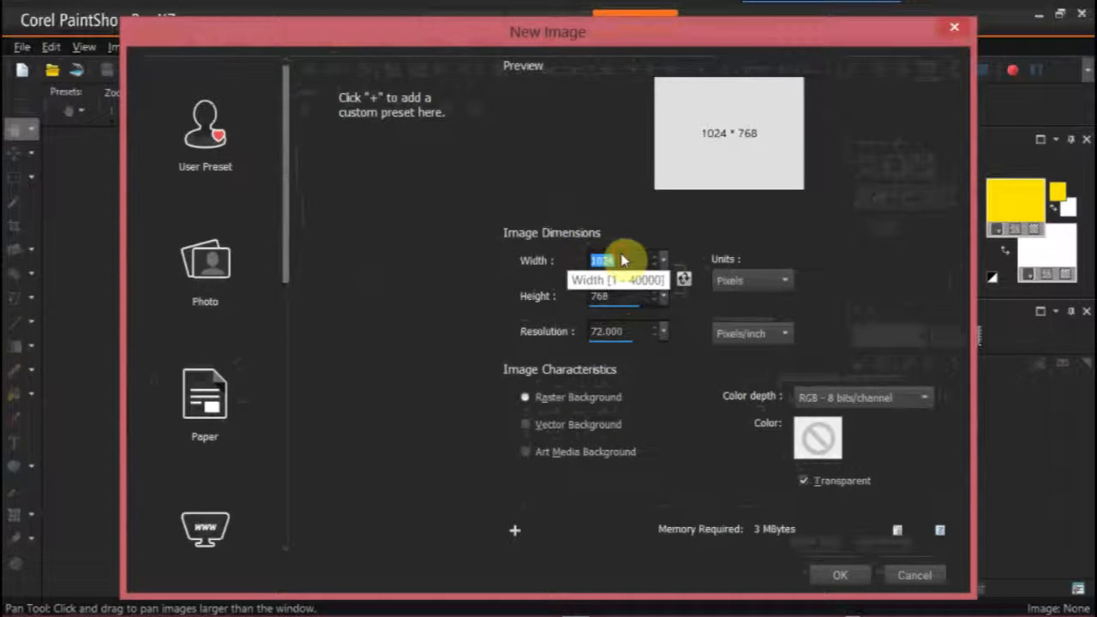
pyautogui.click(623, 257)
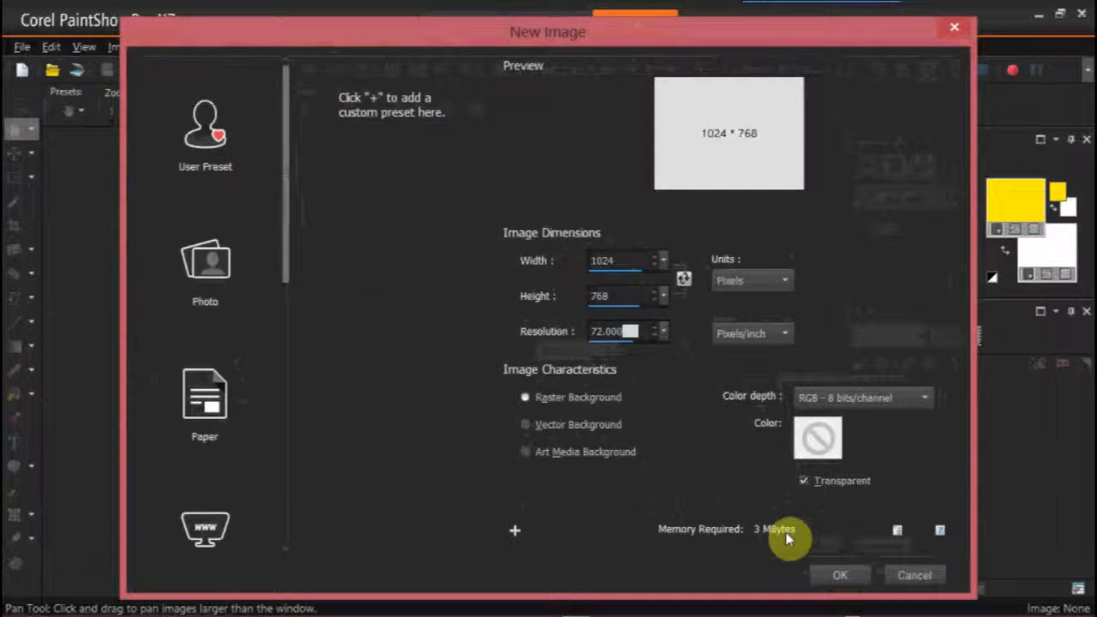
pyautogui.click(848, 581)
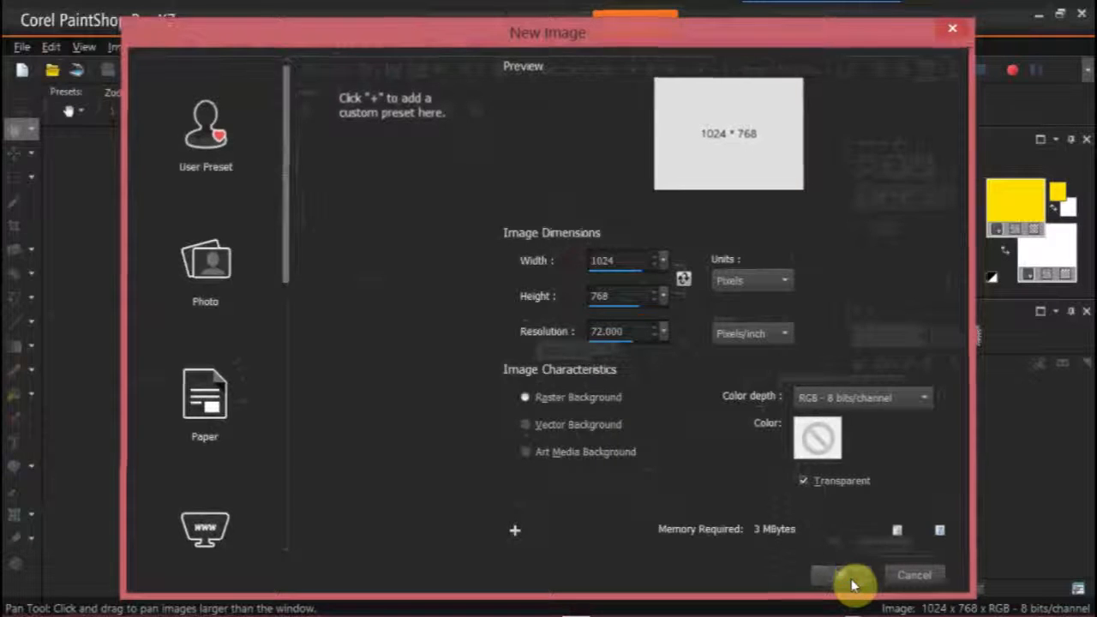
pyautogui.rightClick(887, 145)
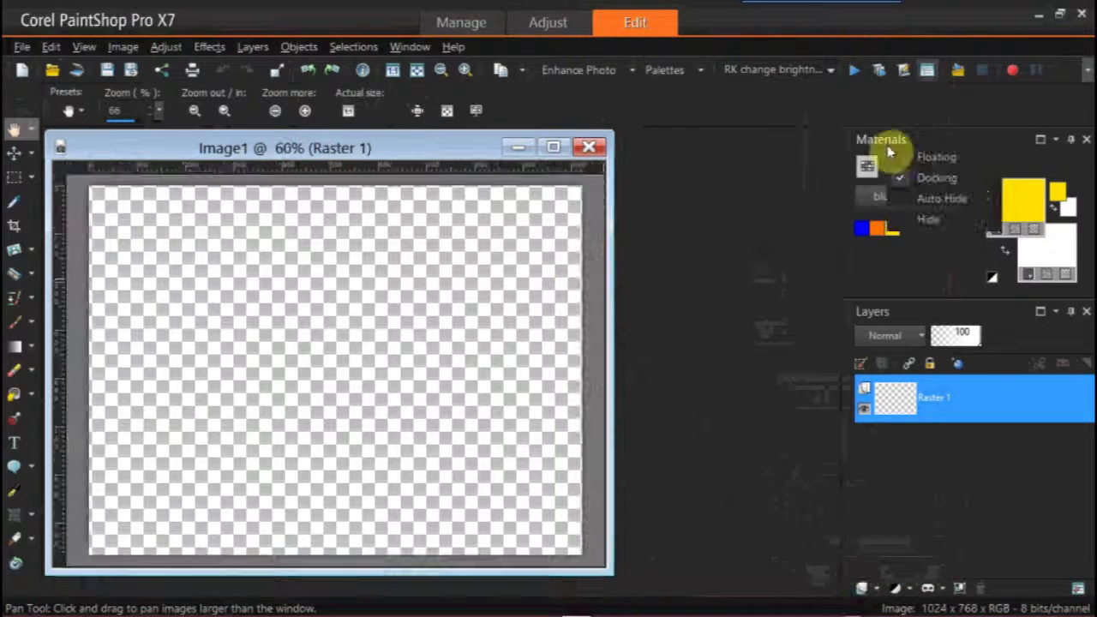
pyautogui.click(756, 210)
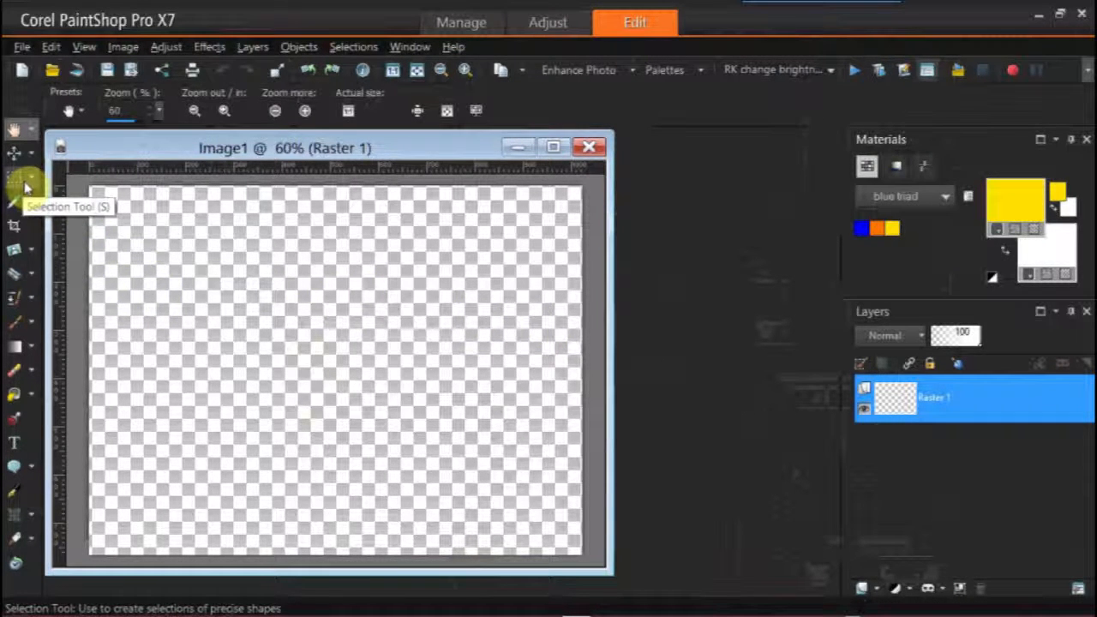
# Step: Set up an elliptical Selection tool with a feather of 5 and choose orange as the foreground colour
pyautogui.click(18, 187)
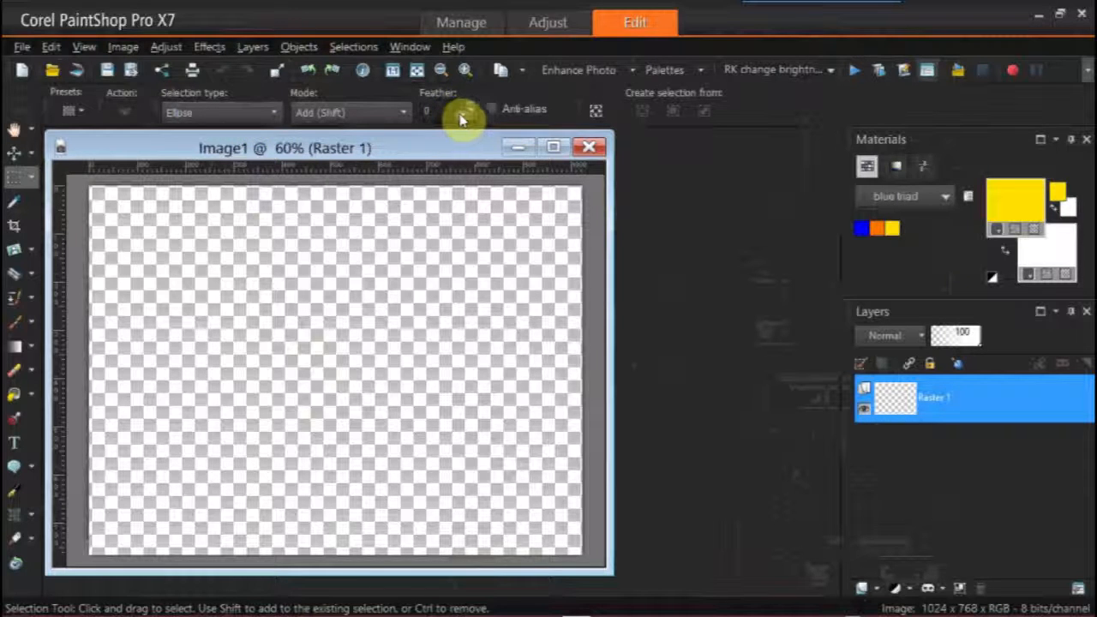
pyautogui.moveTo(460, 110); pyautogui.dragTo(464, 109)
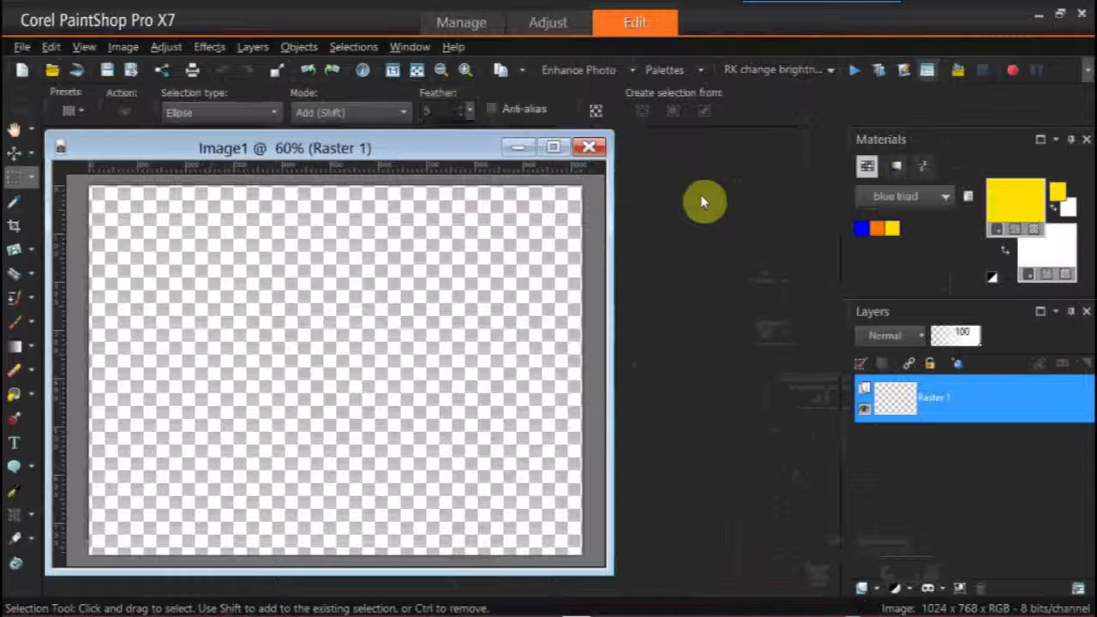
pyautogui.click(879, 227)
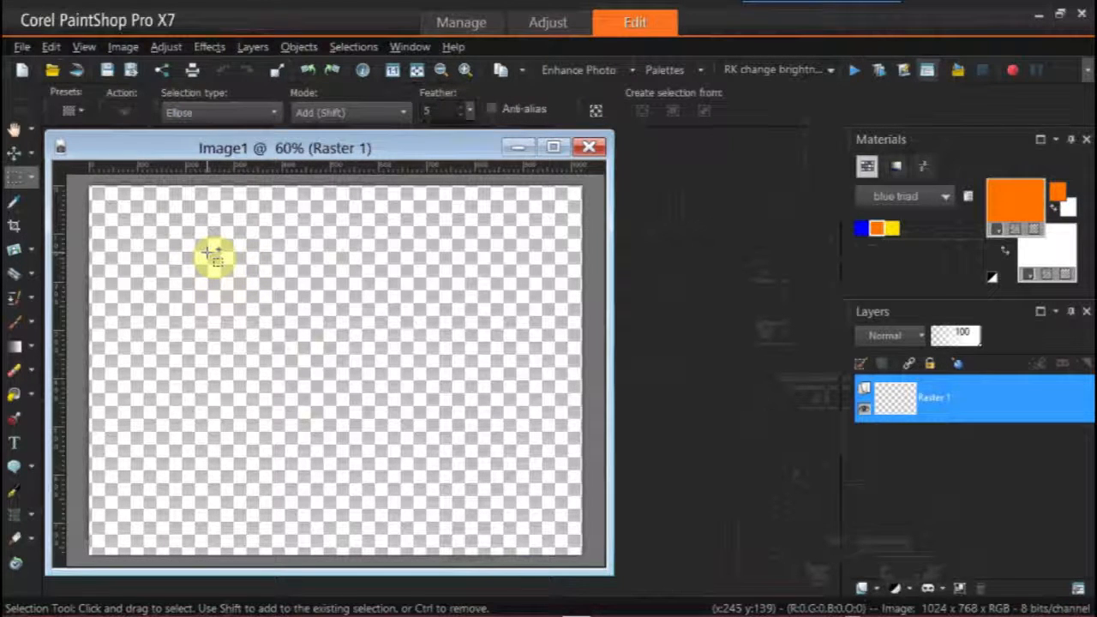
pyautogui.moveTo(209, 253); pyautogui.dragTo(242, 315)
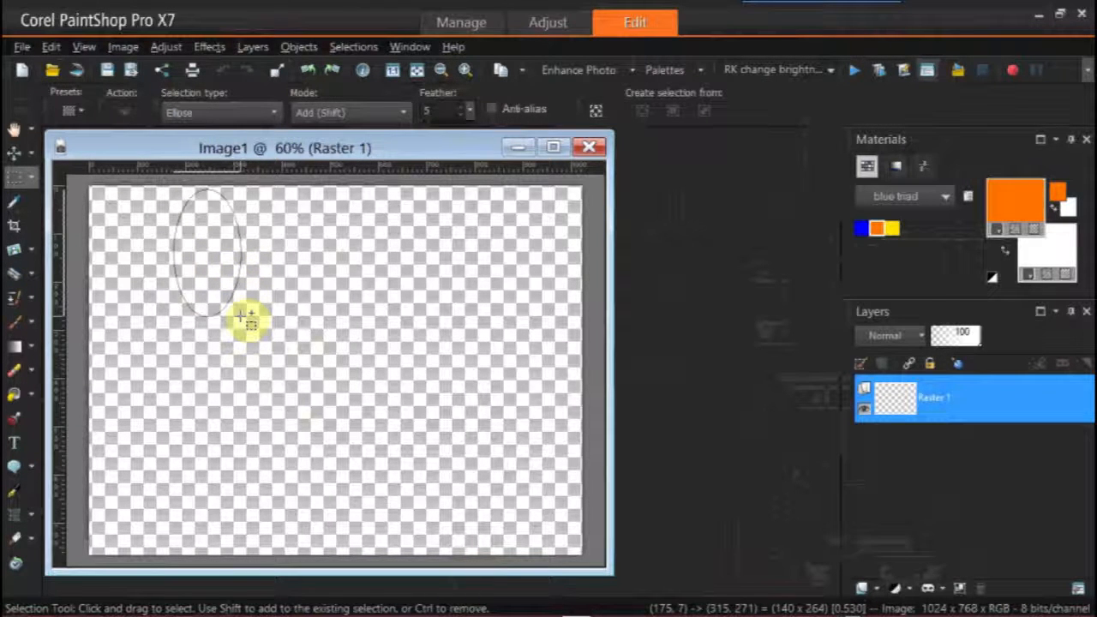
pyautogui.moveTo(243, 317); pyautogui.dragTo(243, 316)
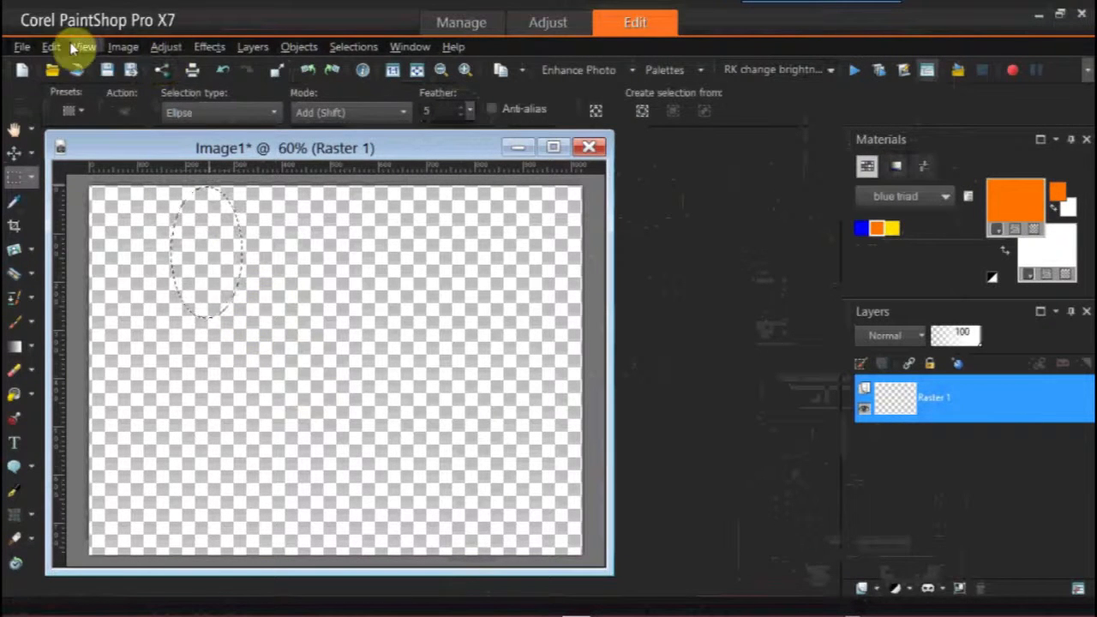
pyautogui.click(50, 46)
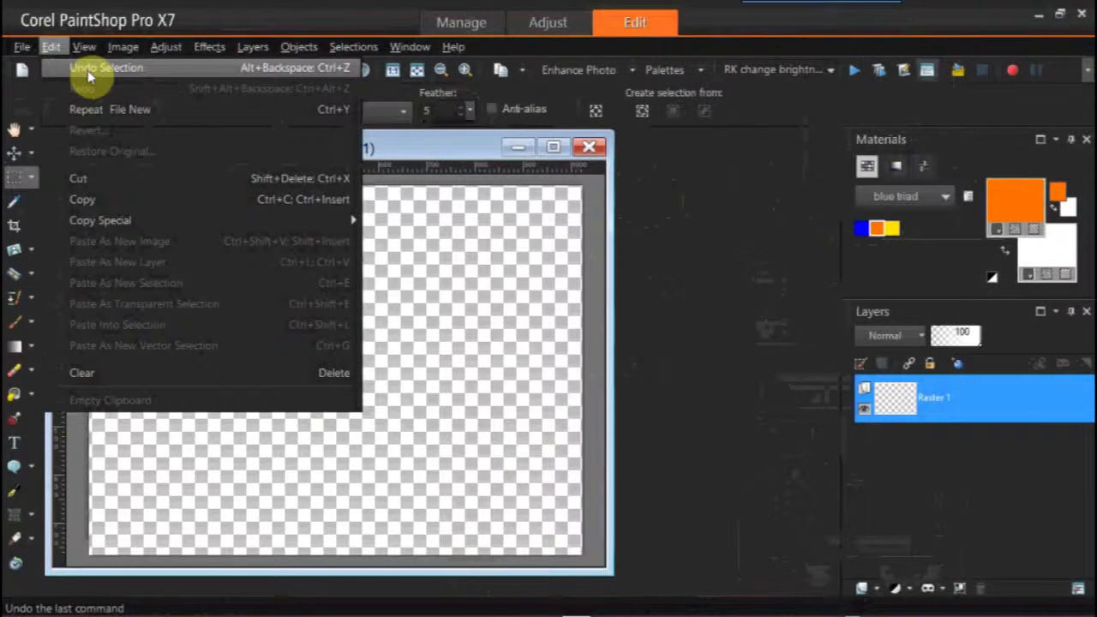
pyautogui.click(88, 74)
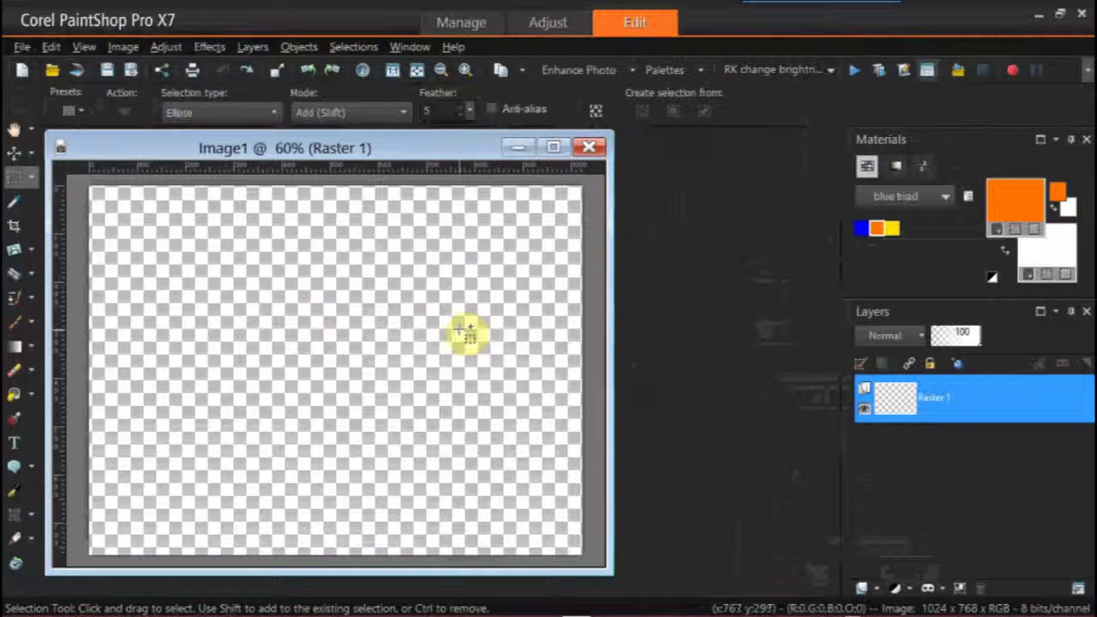
# Step: Draw a tall elliptical selection centred at about x 749, y 297, and add a new raster layer with default settings
pyautogui.moveTo(453, 327); pyautogui.dragTo(501, 421)
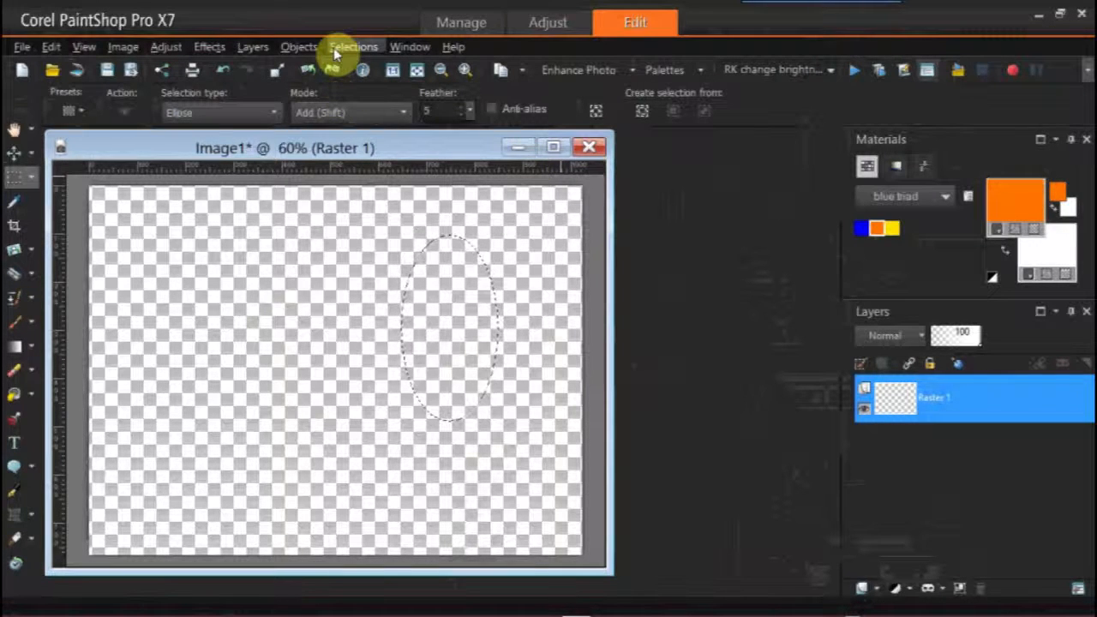
pyautogui.click(261, 52)
pyautogui.click(292, 68)
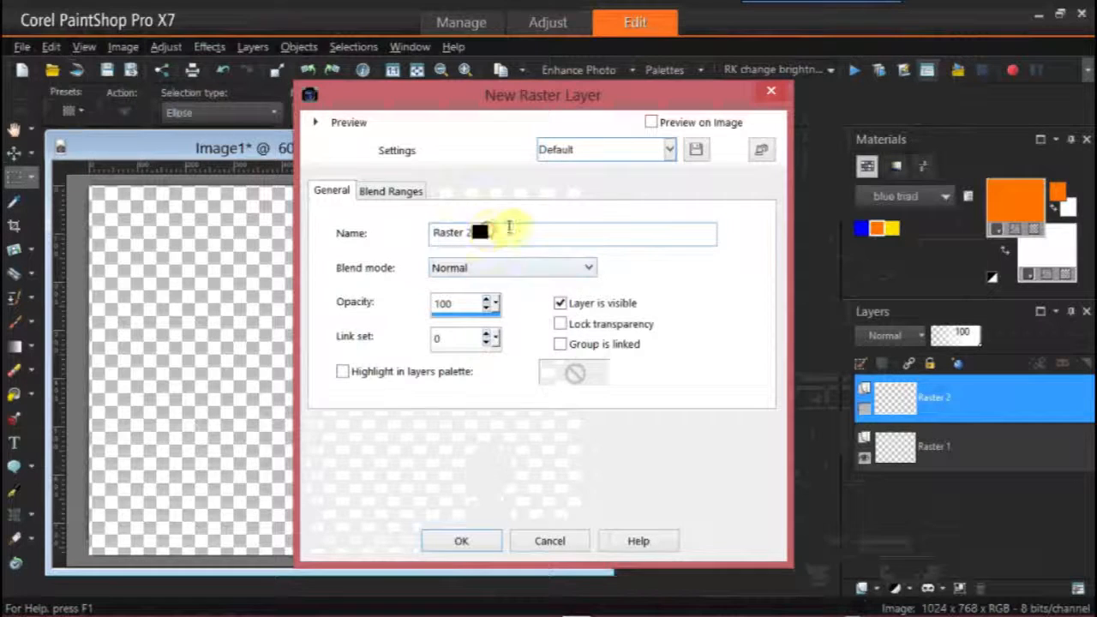
pyautogui.click(461, 541)
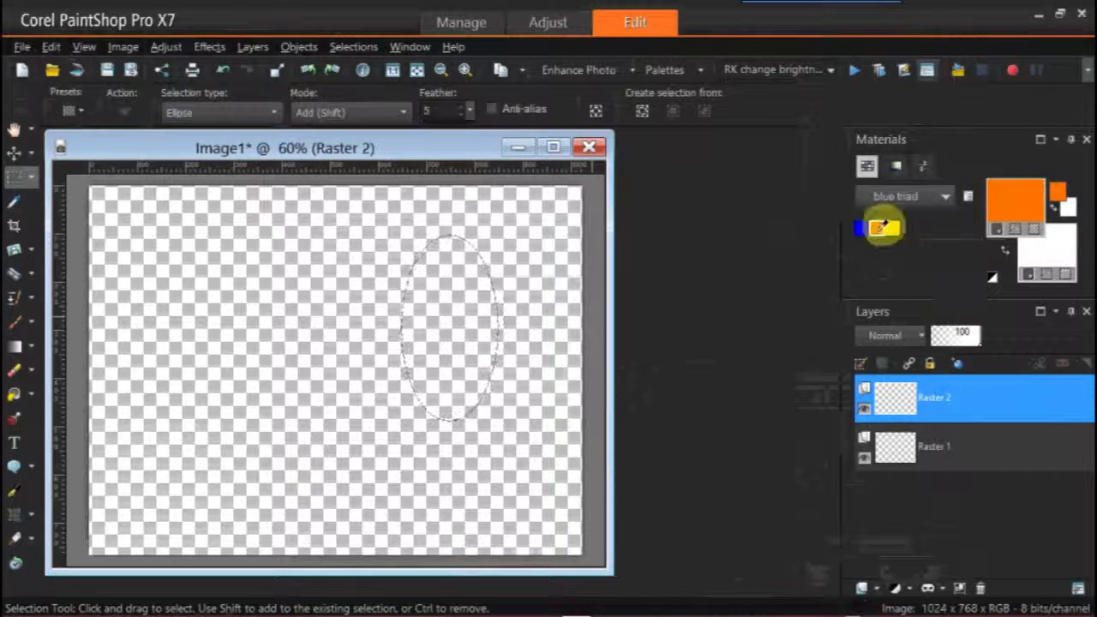
# Step: Flood-fill the elliptical selection with orange on the new layer and duplicate that layer
pyautogui.click(31, 399)
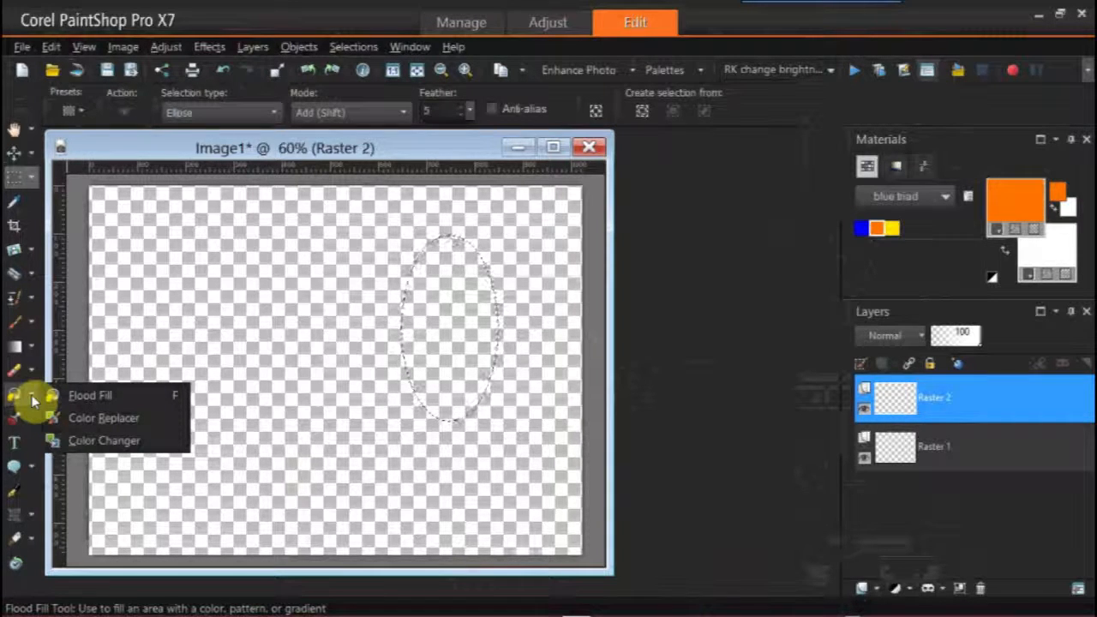
pyautogui.click(76, 398)
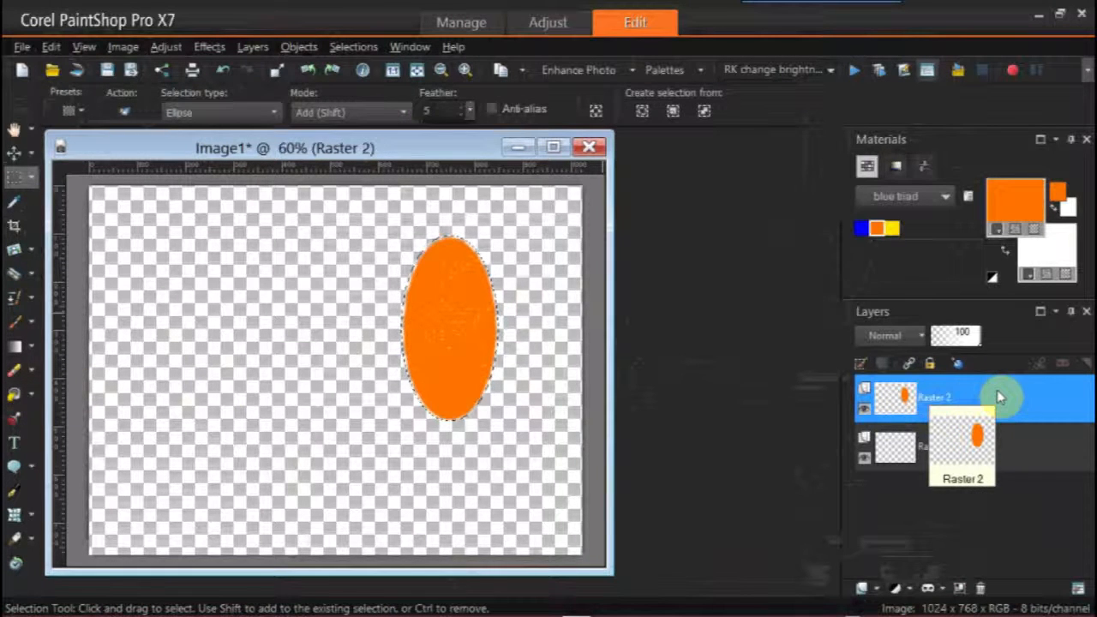
pyautogui.rightClick(999, 396)
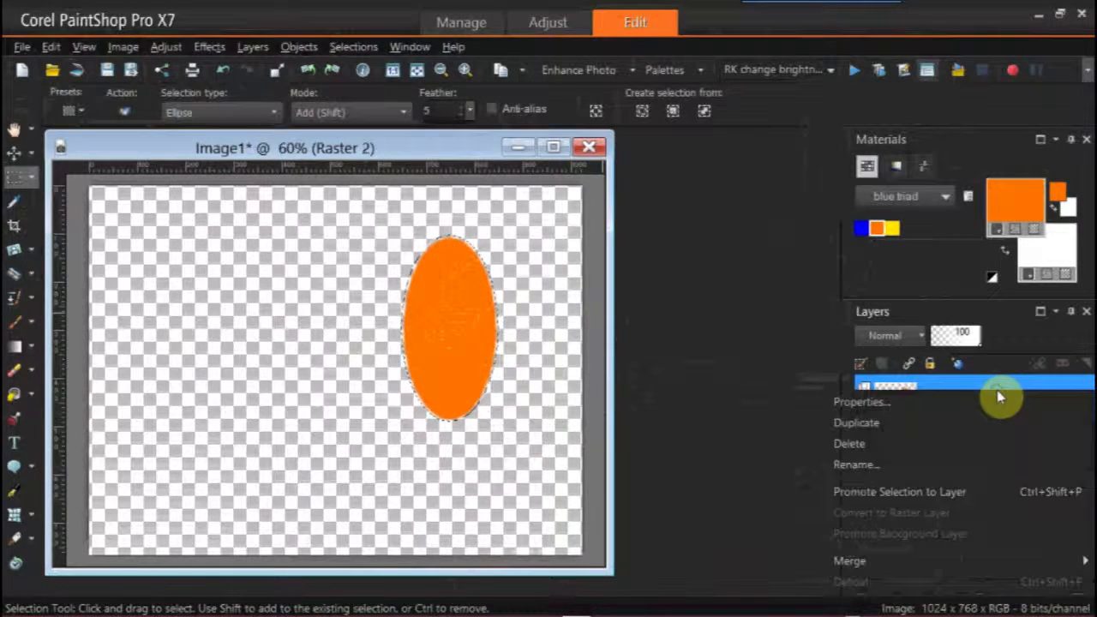
pyautogui.click(886, 421)
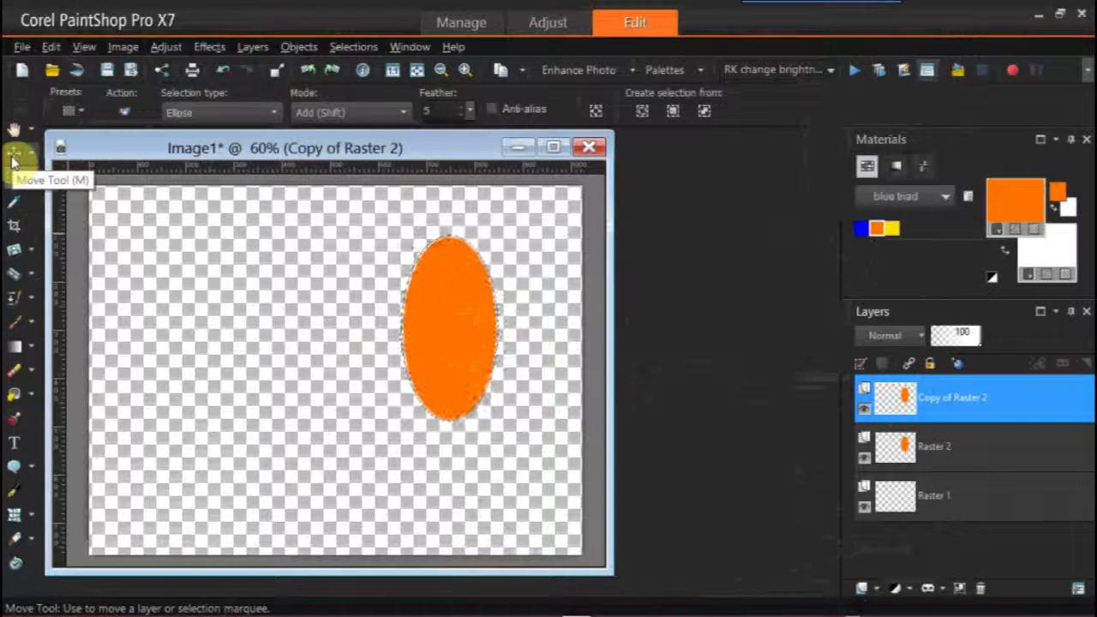
# Step: Use the Move tool to shift the duplicated ellipse left so it still partly overlaps the original
pyautogui.click(15, 160)
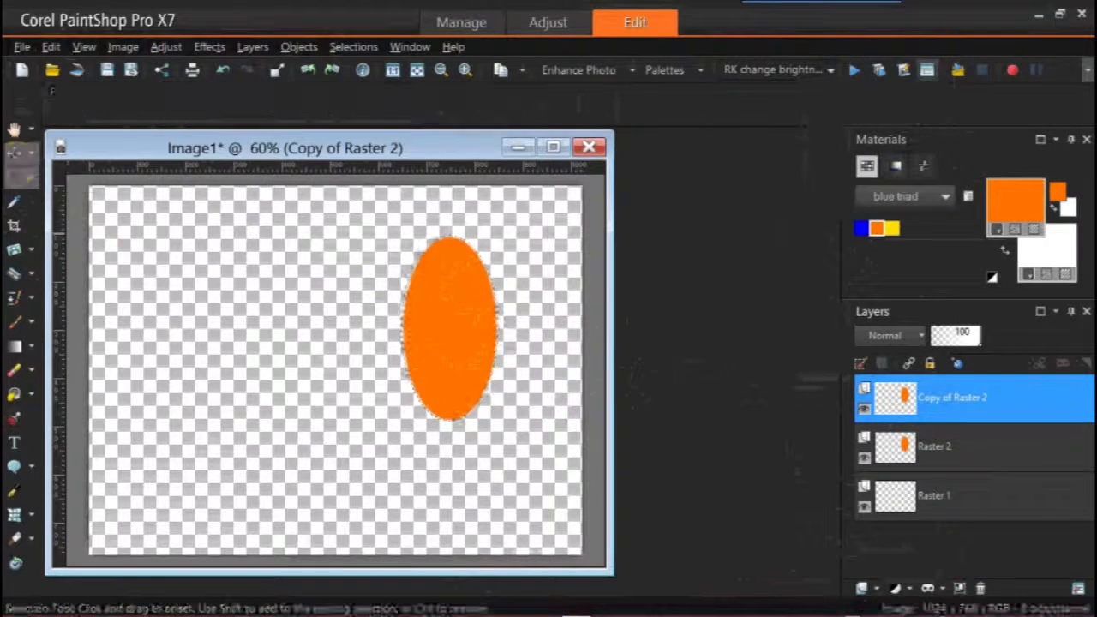
pyautogui.click(27, 159)
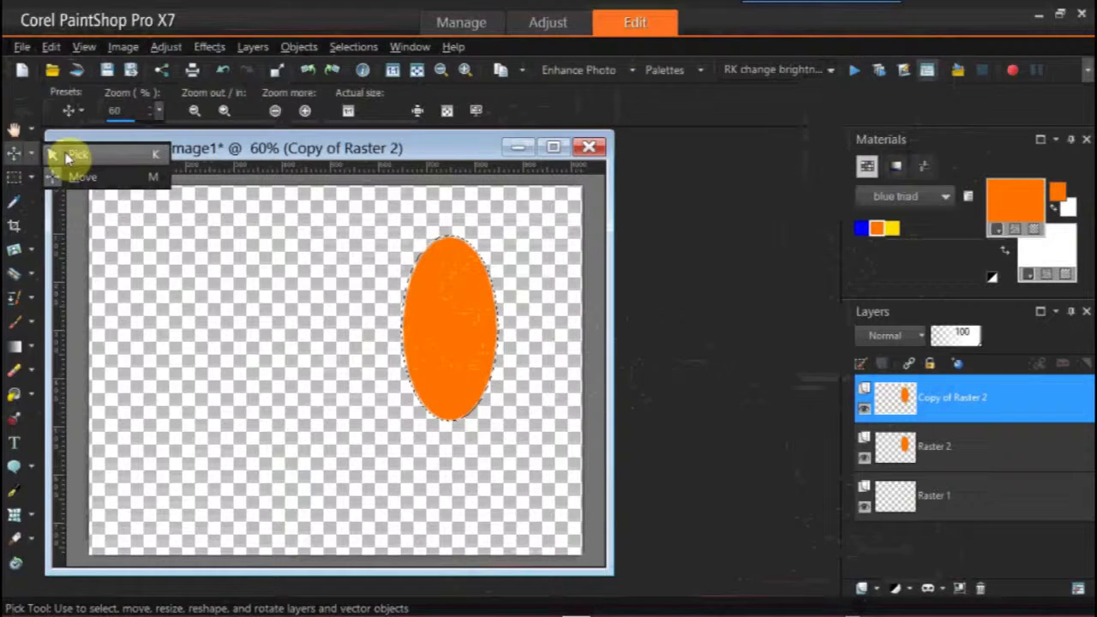
pyautogui.click(60, 154)
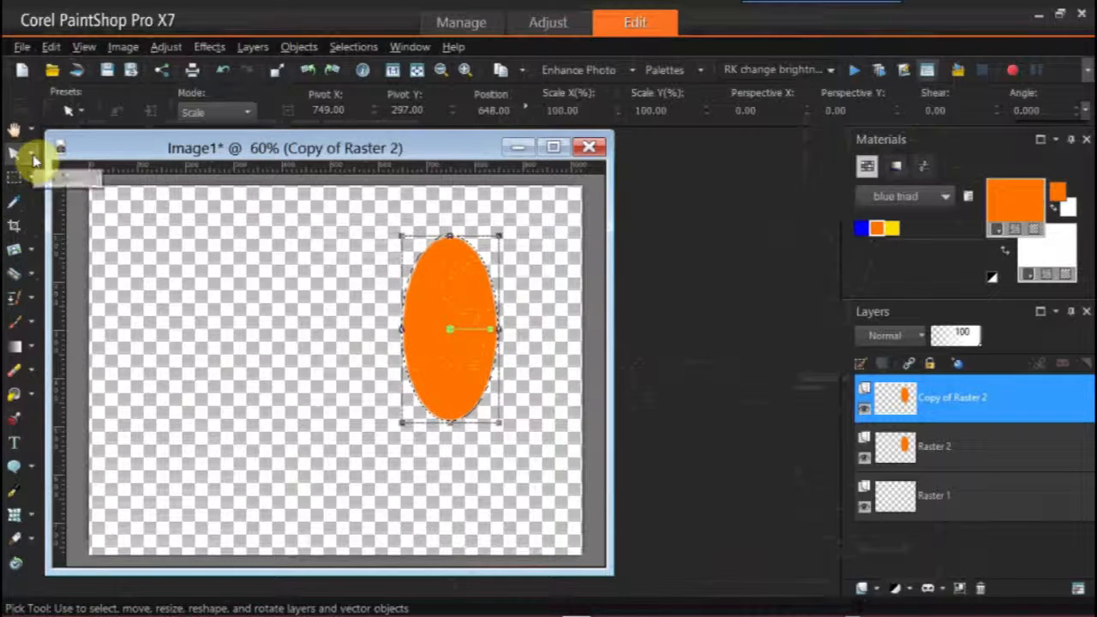
pyautogui.click(32, 159)
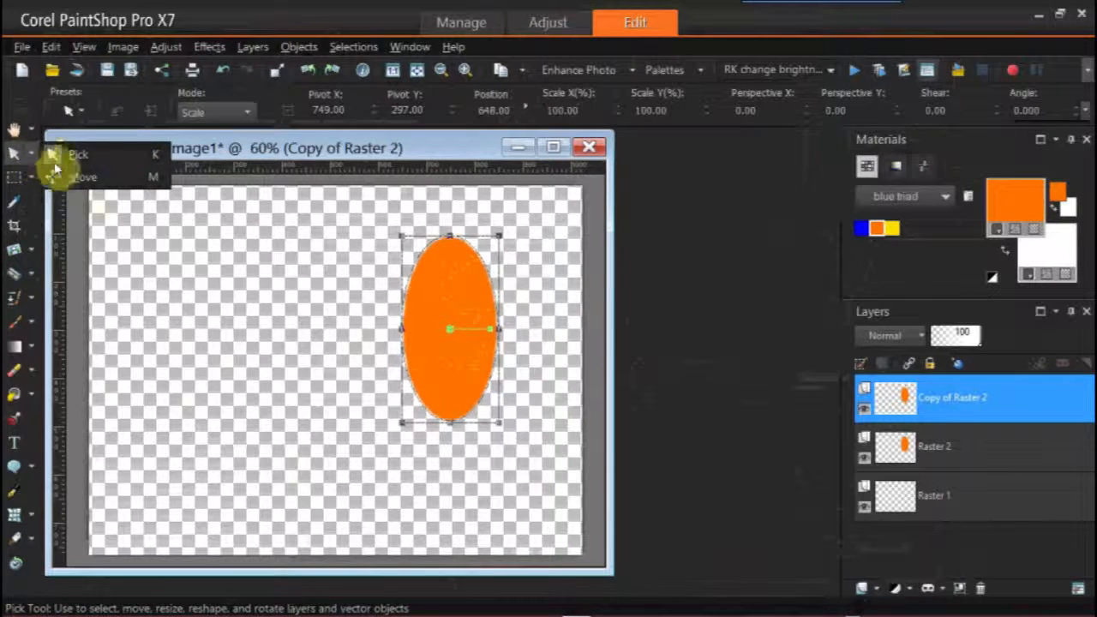
pyautogui.click(79, 176)
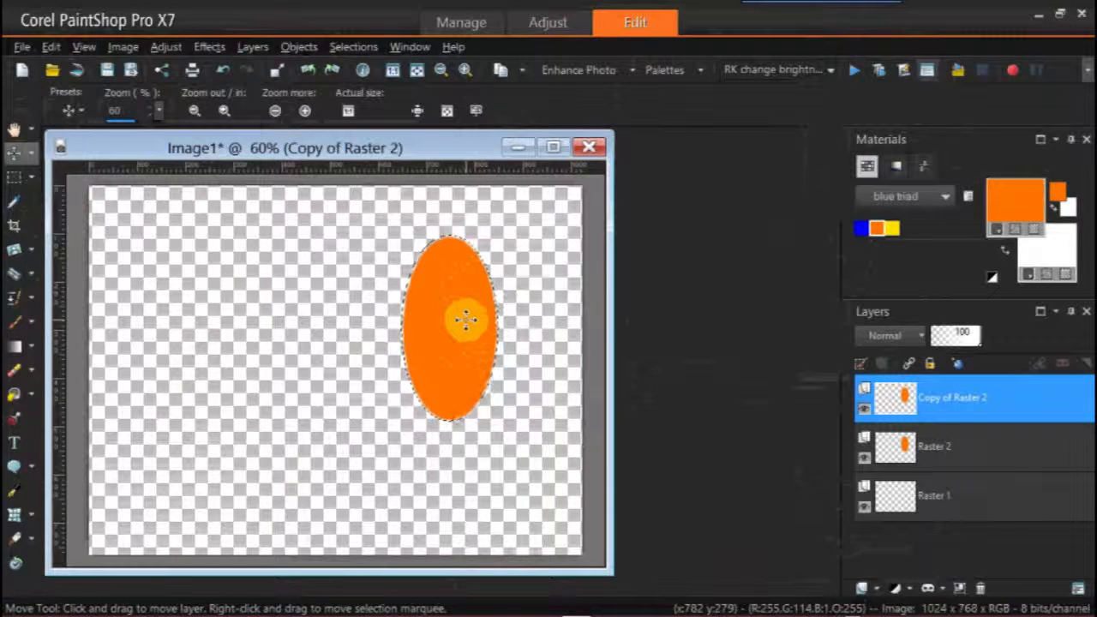
pyautogui.moveTo(465, 319); pyautogui.dragTo(429, 318)
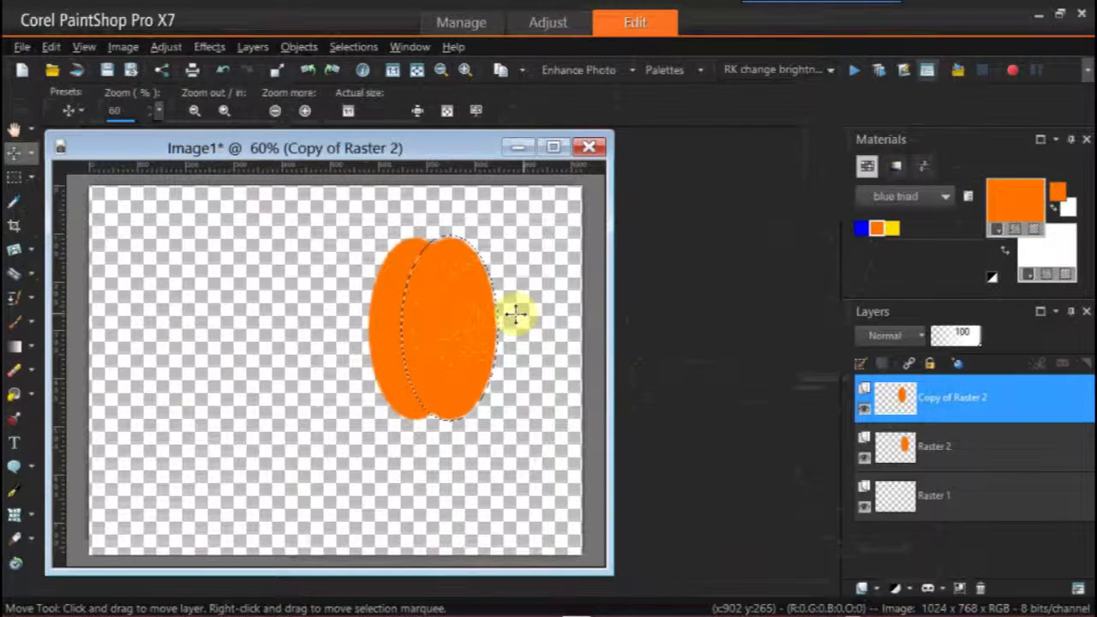
pyautogui.moveTo(381, 322); pyautogui.dragTo(379, 323)
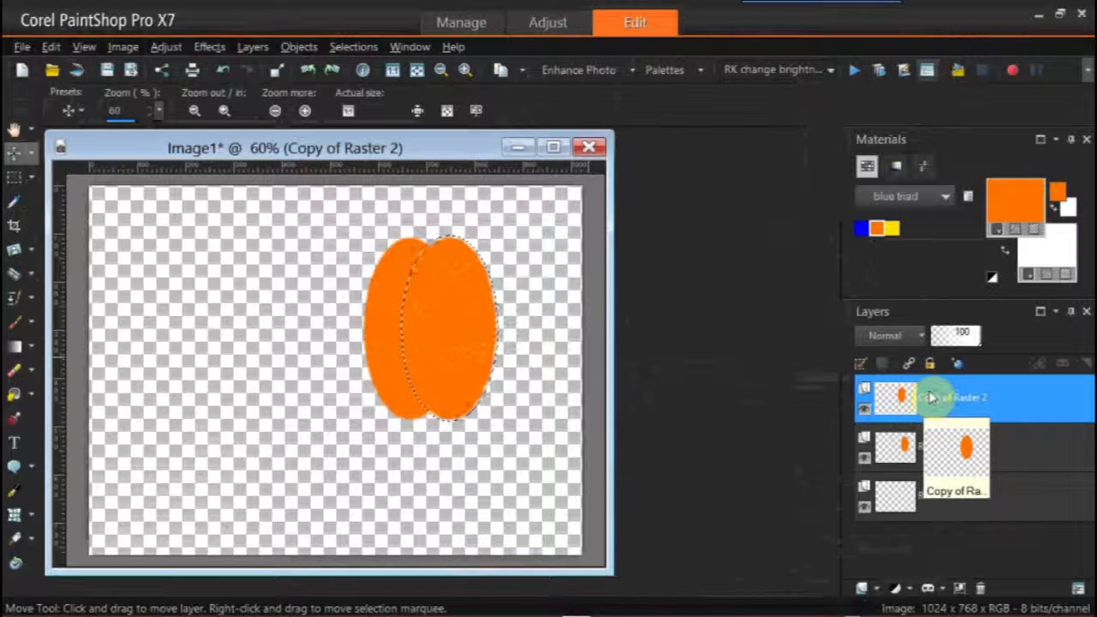
# Step: Duplicate the shifted ellipse's layer, move the new copy farther left, and move the first copy to the right of the original, partly overlapping it
pyautogui.rightClick(897, 406)
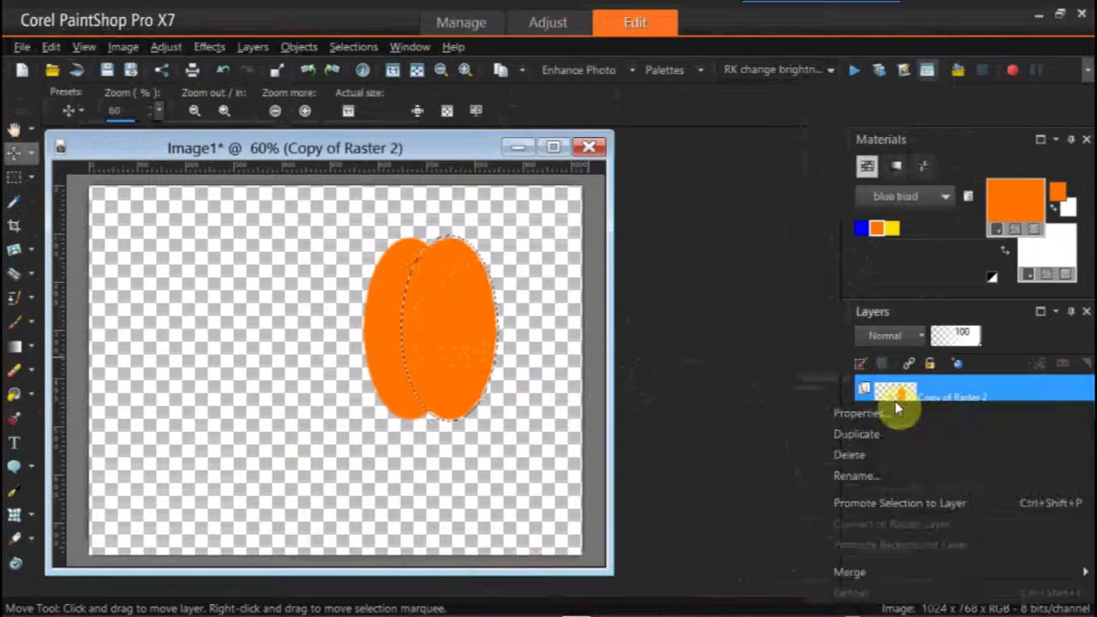
pyautogui.click(866, 433)
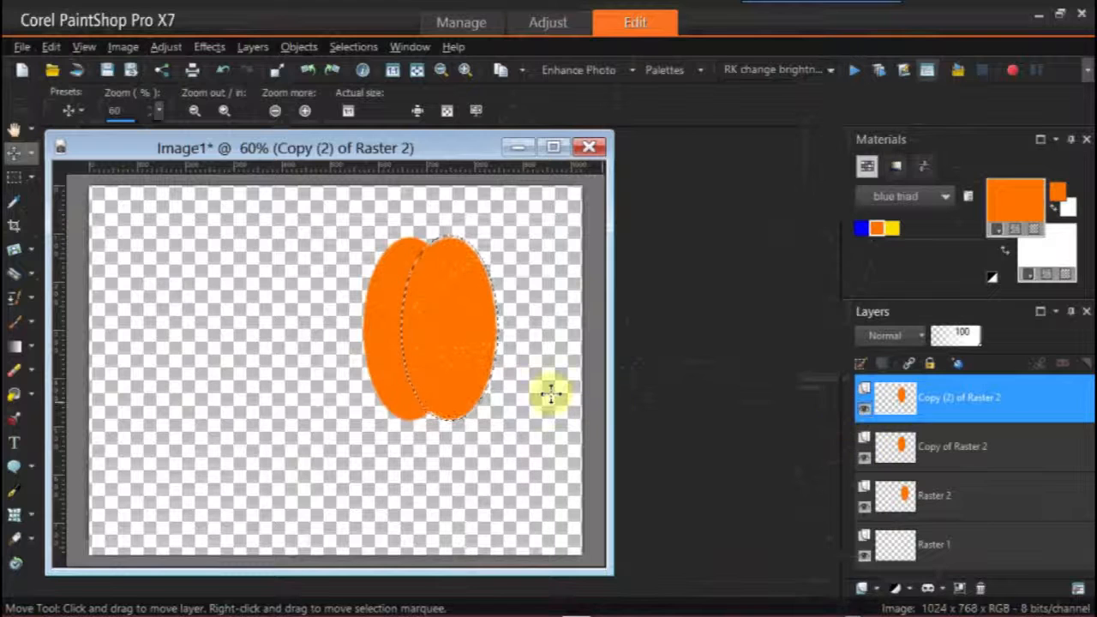
pyautogui.moveTo(448, 342); pyautogui.dragTo(365, 343)
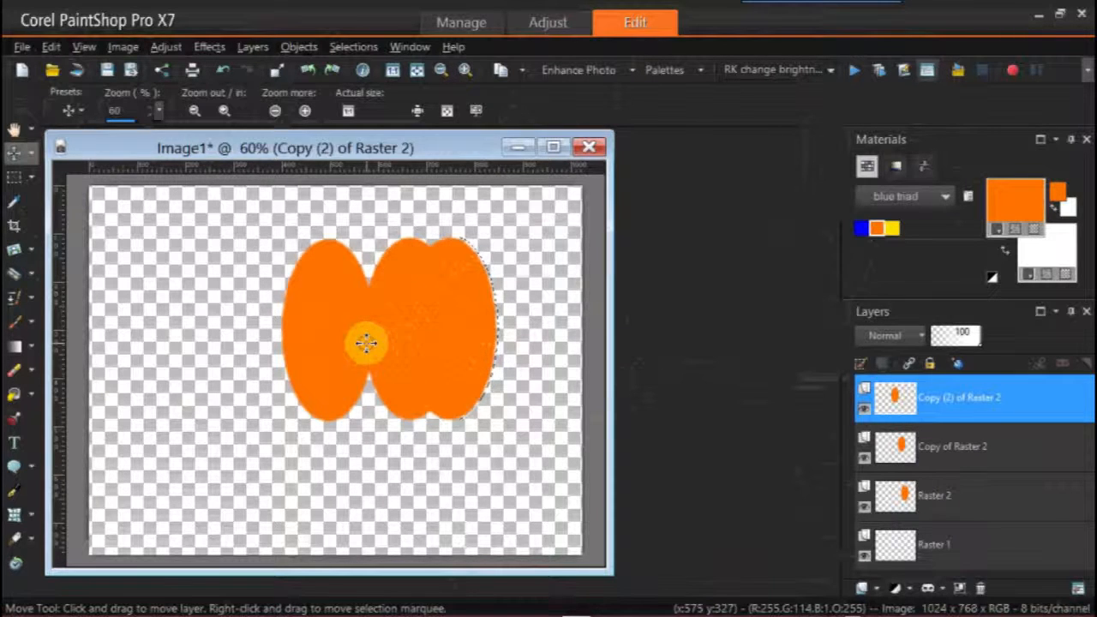
pyautogui.moveTo(450, 345); pyautogui.dragTo(534, 350)
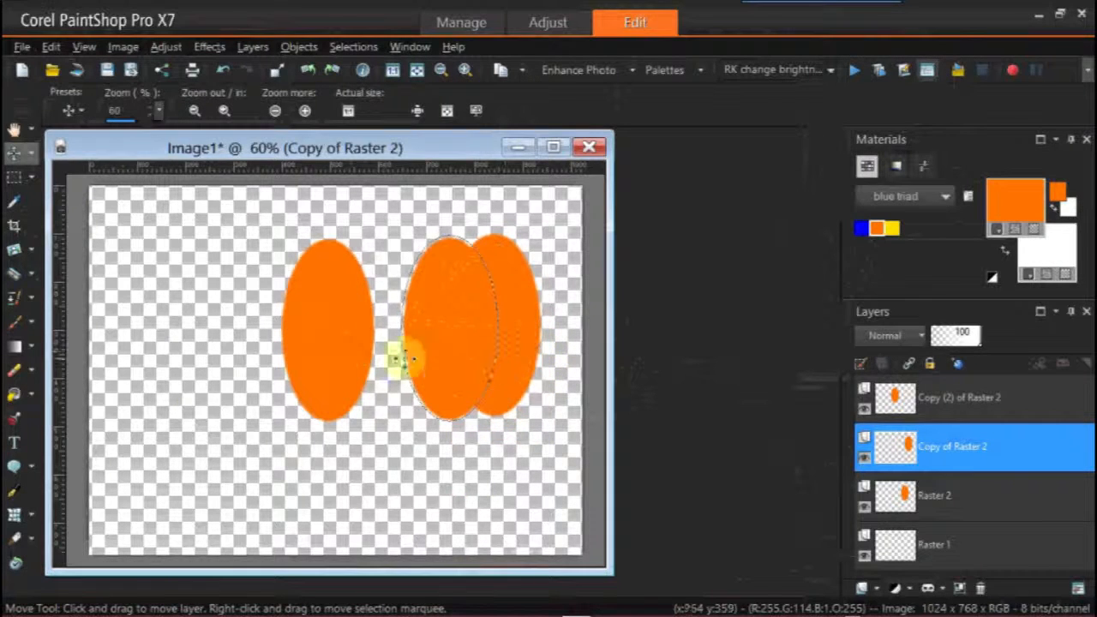
# Step: Move the Copy of Raster 2 ellipse left so it fills the gap between the other two, overlapping both
pyautogui.click(347, 358)
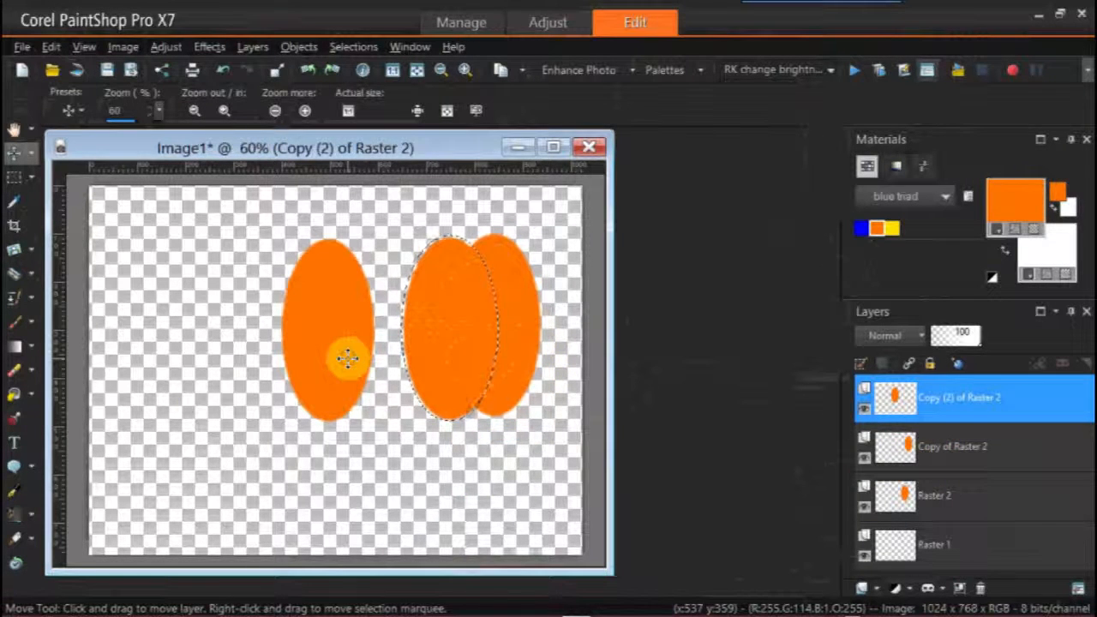
pyautogui.click(450, 346)
pyautogui.moveTo(386, 350); pyautogui.dragTo(344, 350)
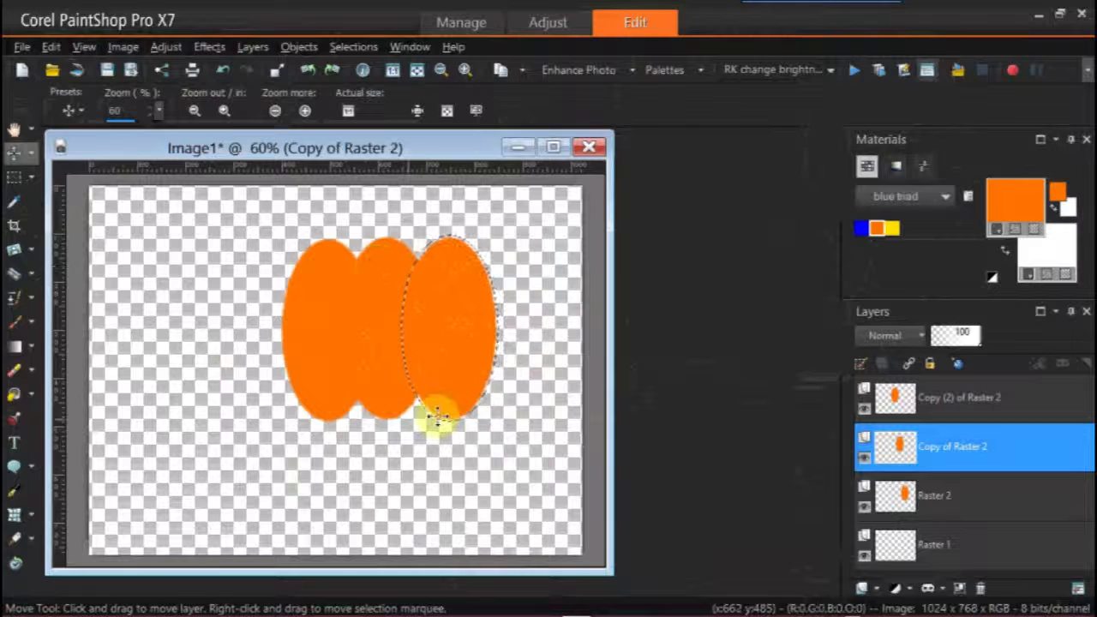
# Step: Apply a black drop shadow to the Raster 2 ellipse on a new layer: vertical 3, horizontal -3, opacity 93, blur 7.25
pyautogui.click(463, 328)
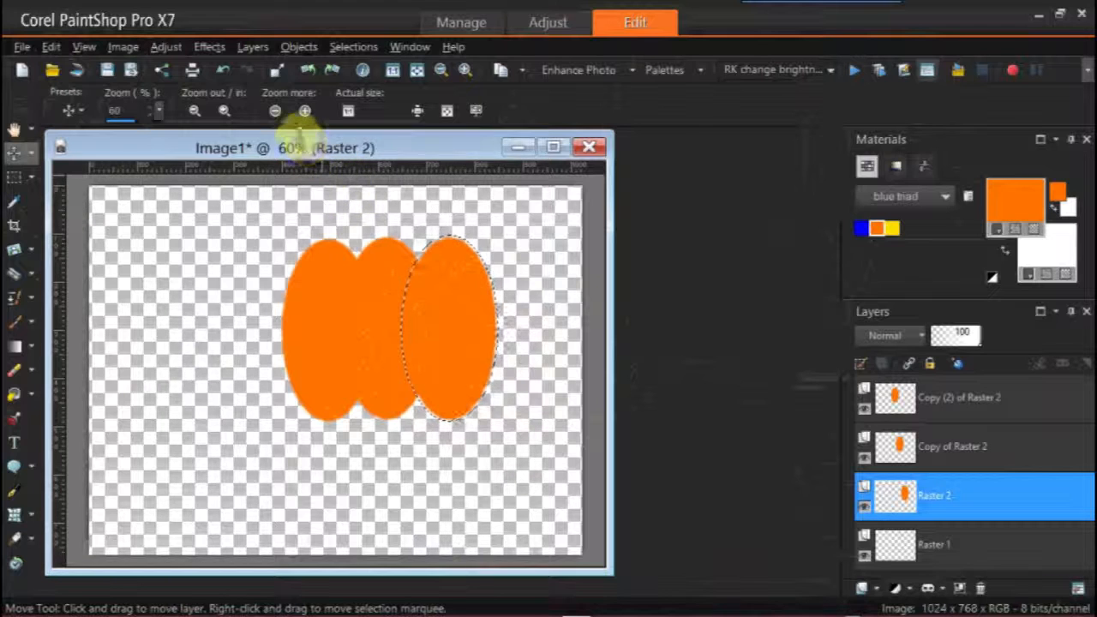
pyautogui.click(214, 48)
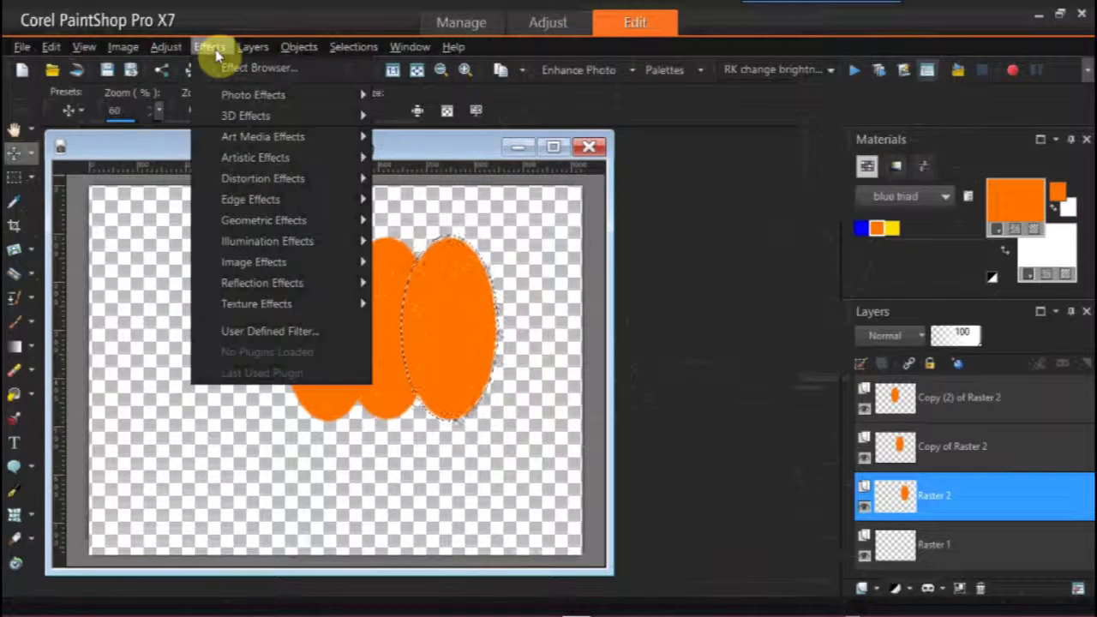
pyautogui.moveTo(253, 122)
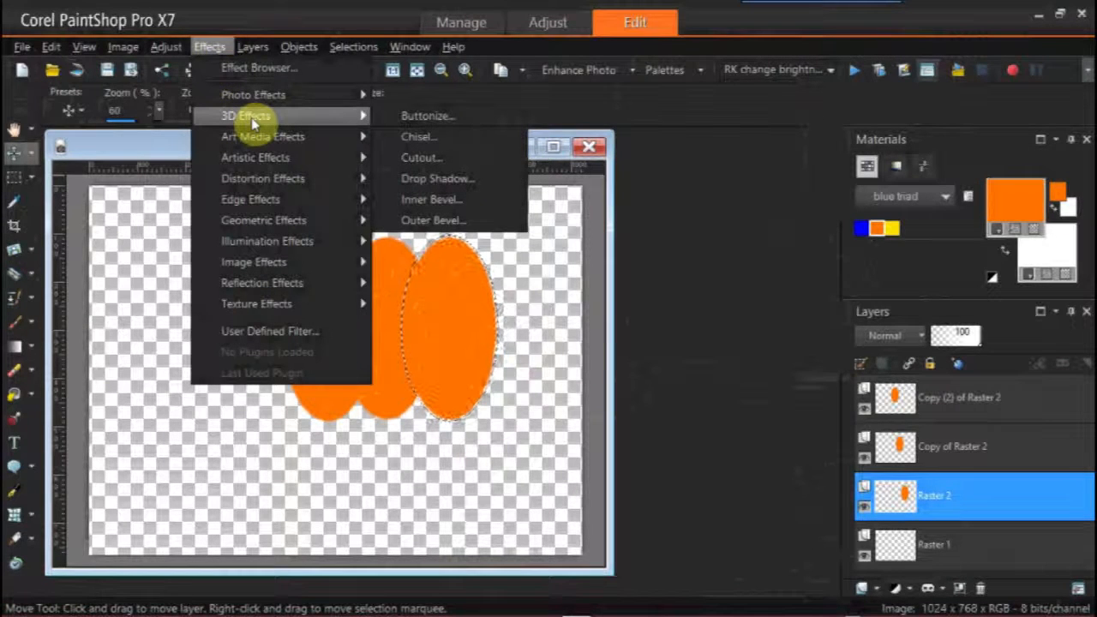
pyautogui.click(455, 179)
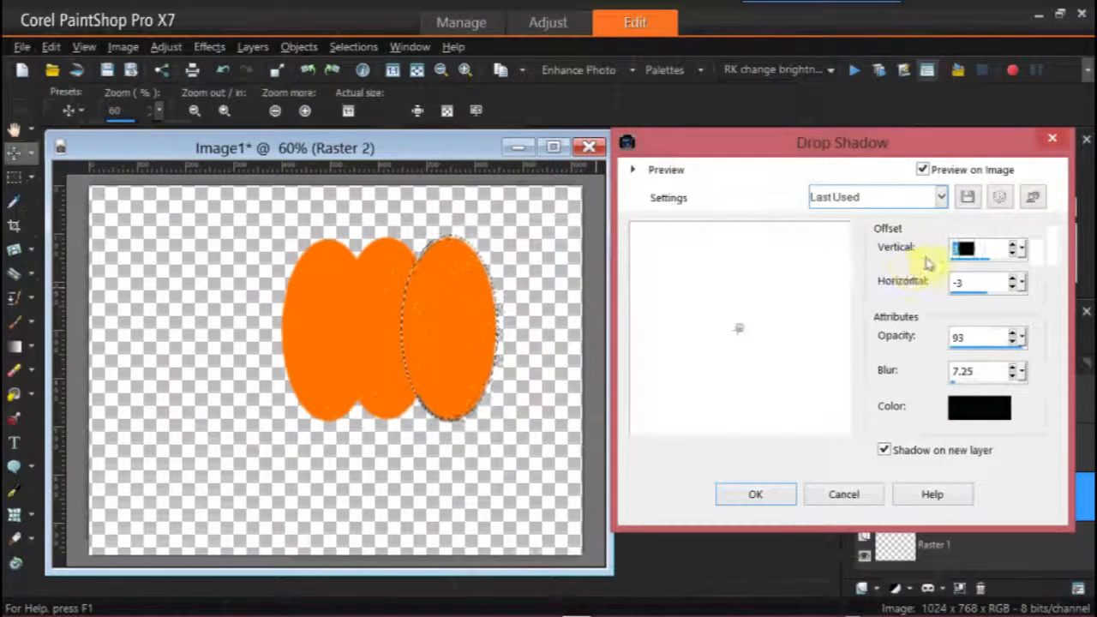
pyautogui.click(922, 171)
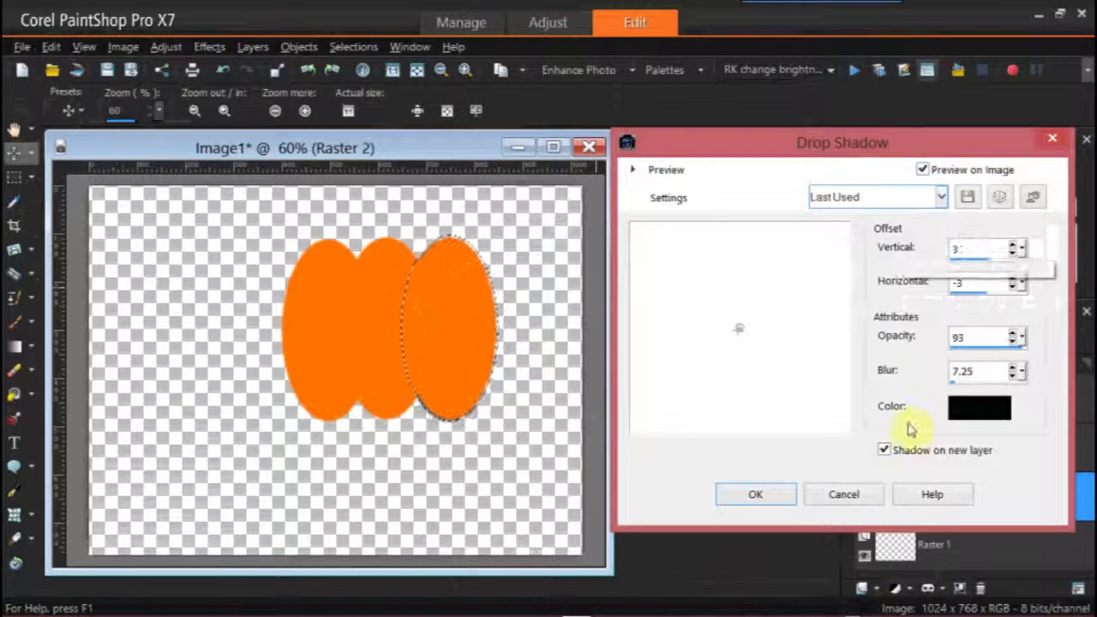
pyautogui.click(759, 496)
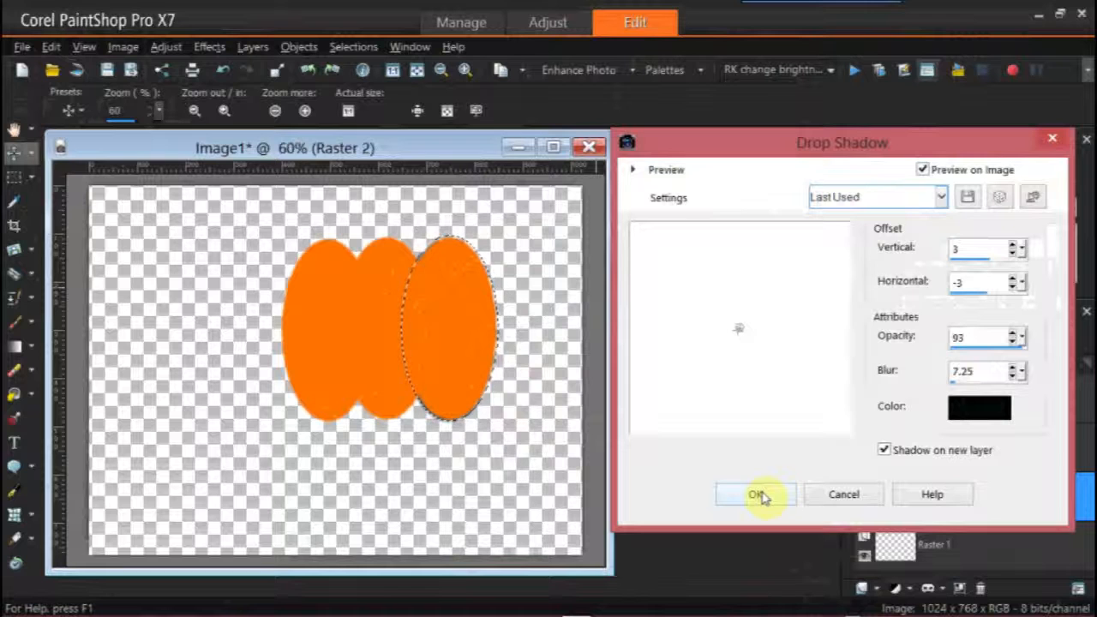
pyautogui.click(759, 495)
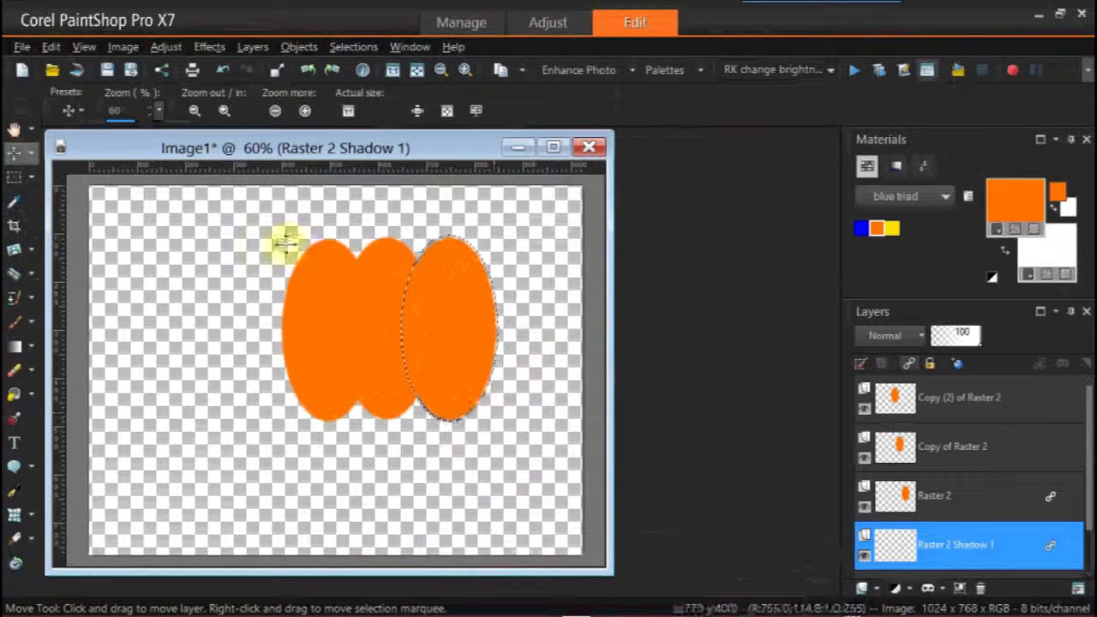
# Step: Add a second drop shadow on its own layer from the first shadow's layer, with the horizontal offset set to 3
pyautogui.click(209, 47)
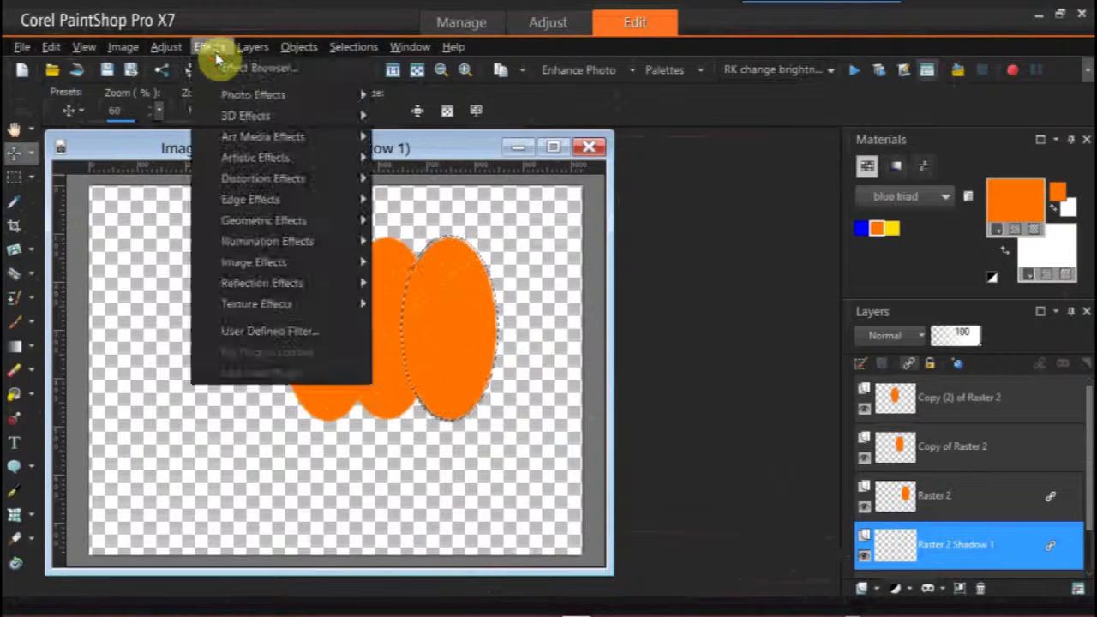
pyautogui.moveTo(277, 117)
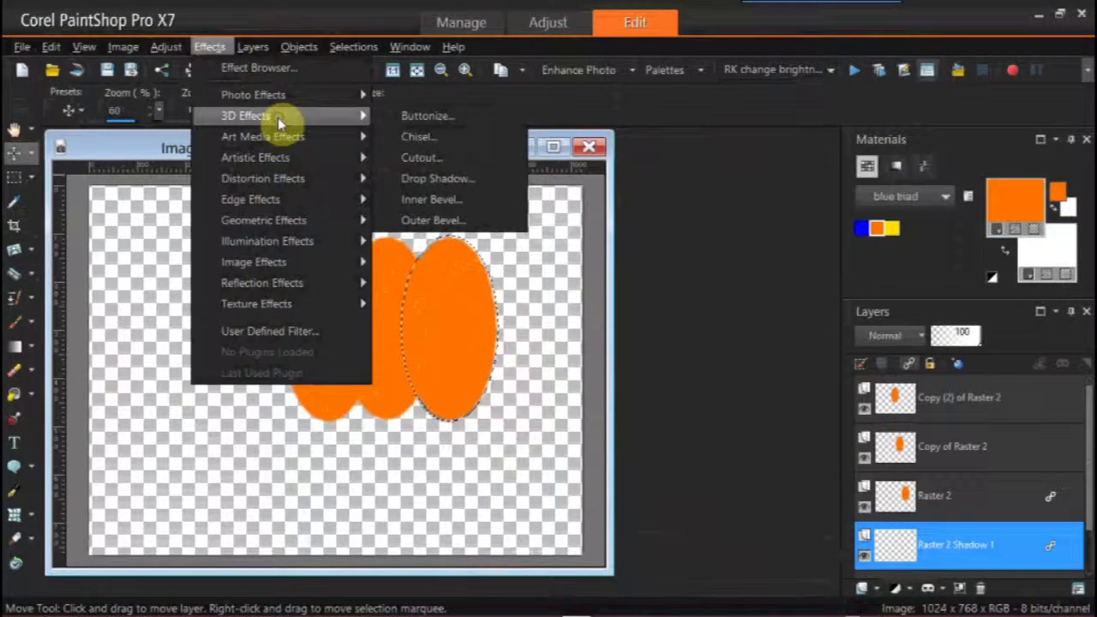
pyautogui.click(437, 180)
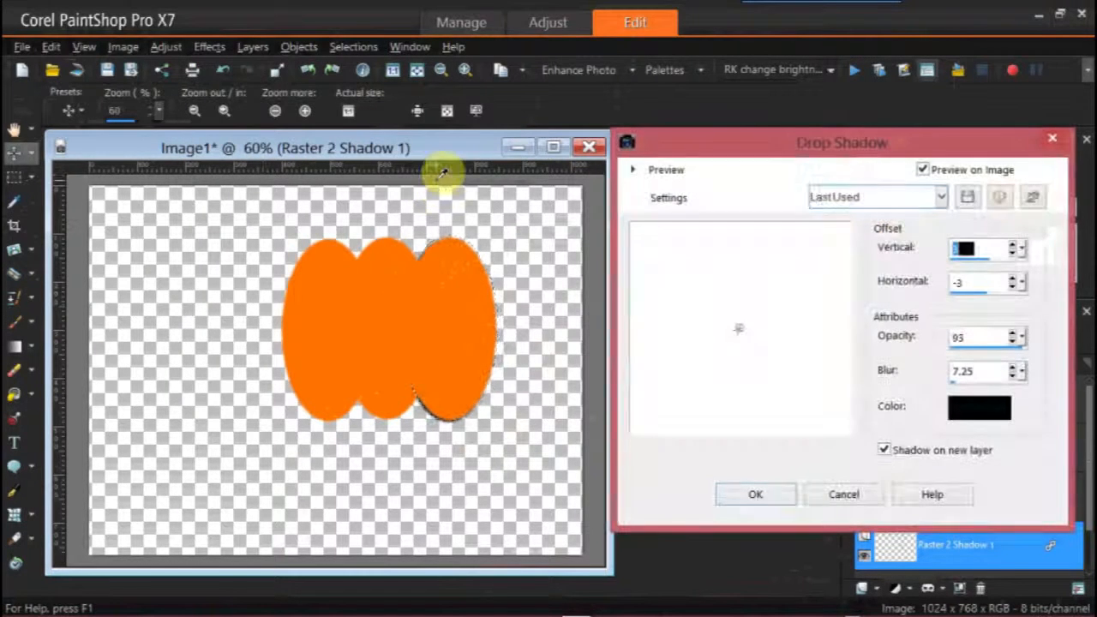
pyautogui.click(1013, 279)
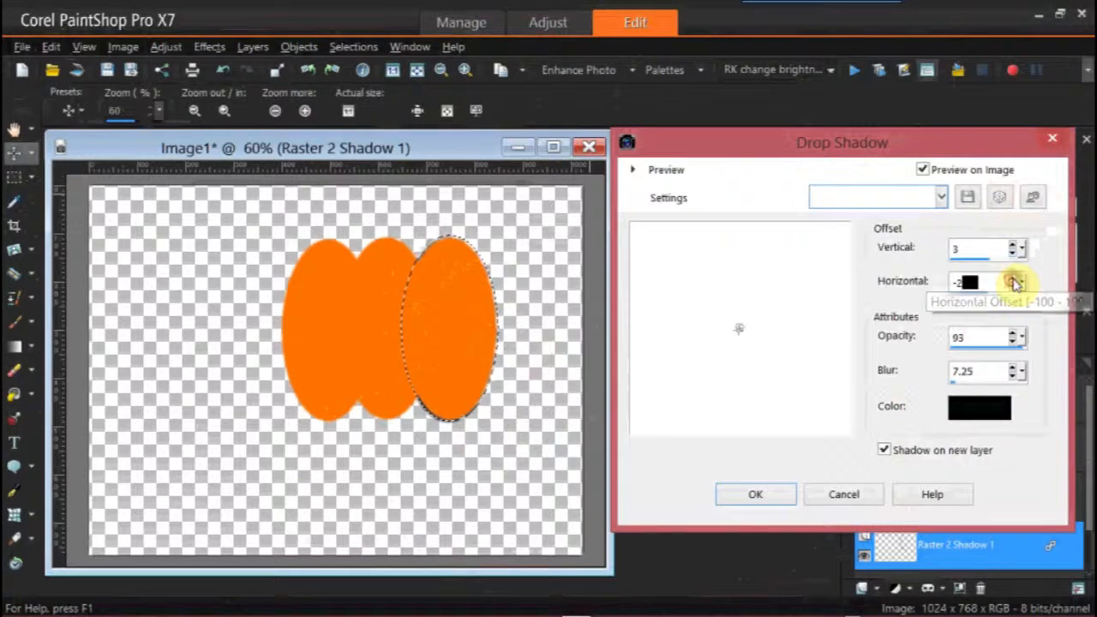
pyautogui.click(1014, 280)
pyautogui.click(1013, 281)
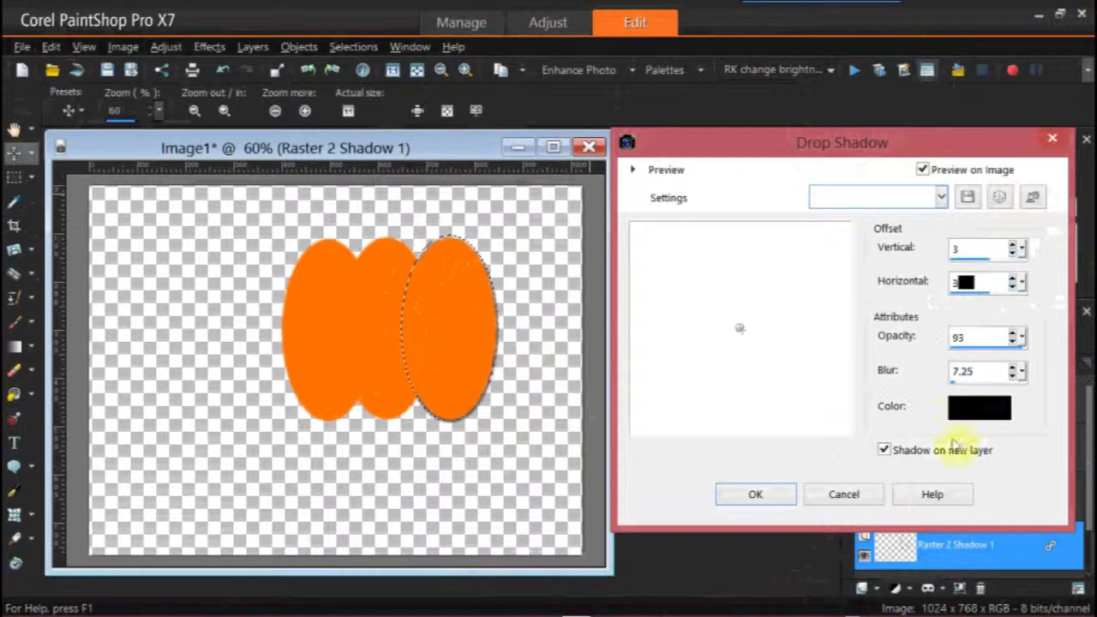
pyautogui.click(771, 495)
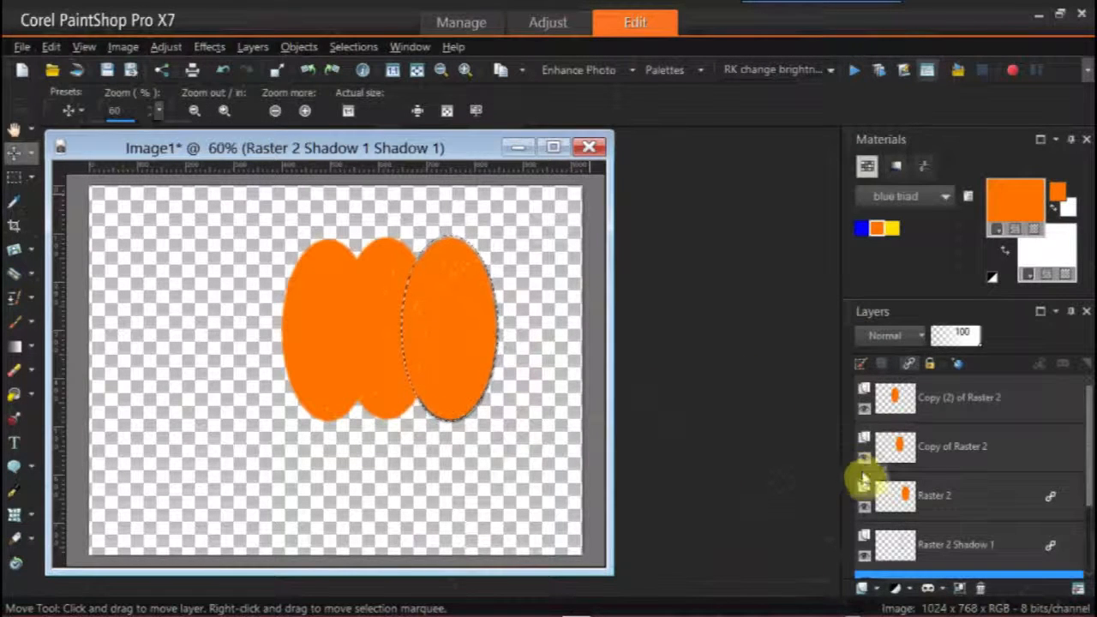
# Step: Make the Copy (2) of Raster 2 layer active and clear the elliptical selection
pyautogui.moveTo(958, 499)
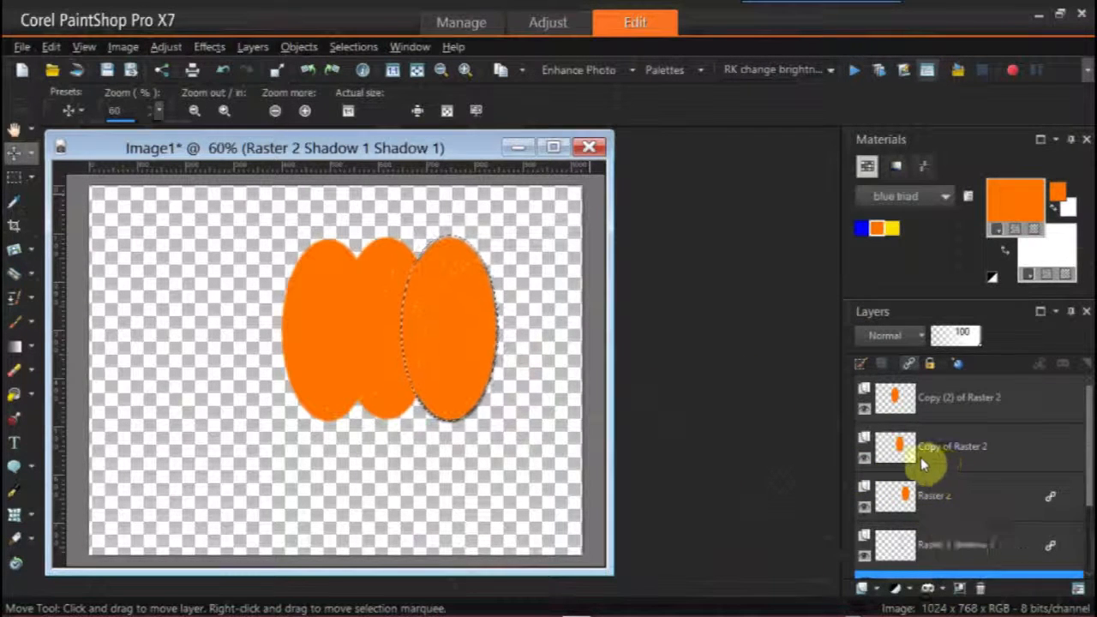
pyautogui.moveTo(915, 452)
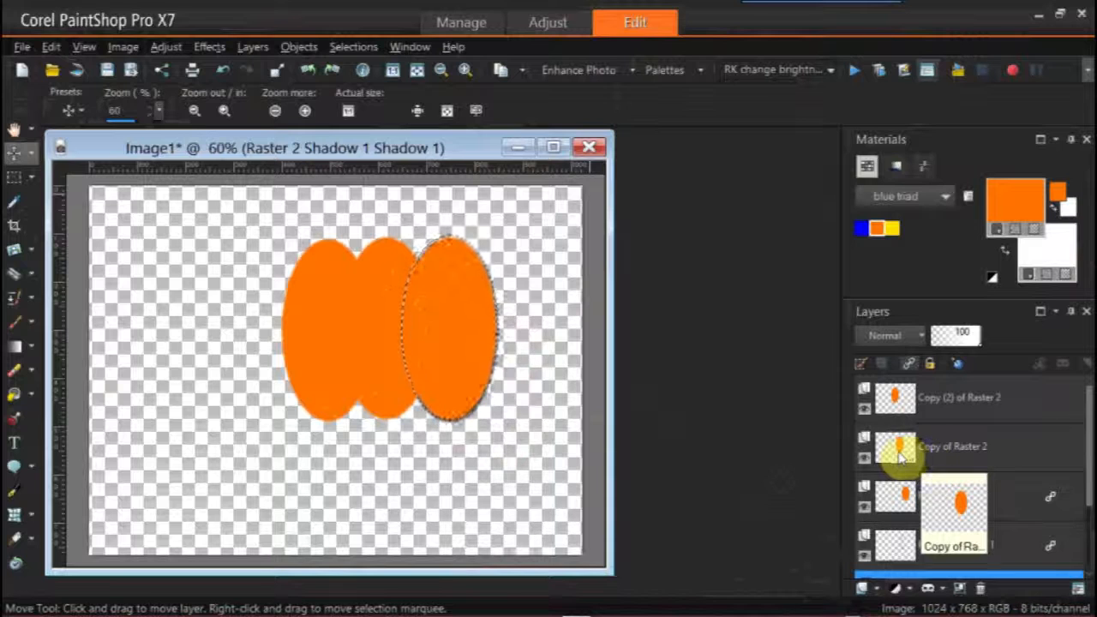
pyautogui.click(901, 457)
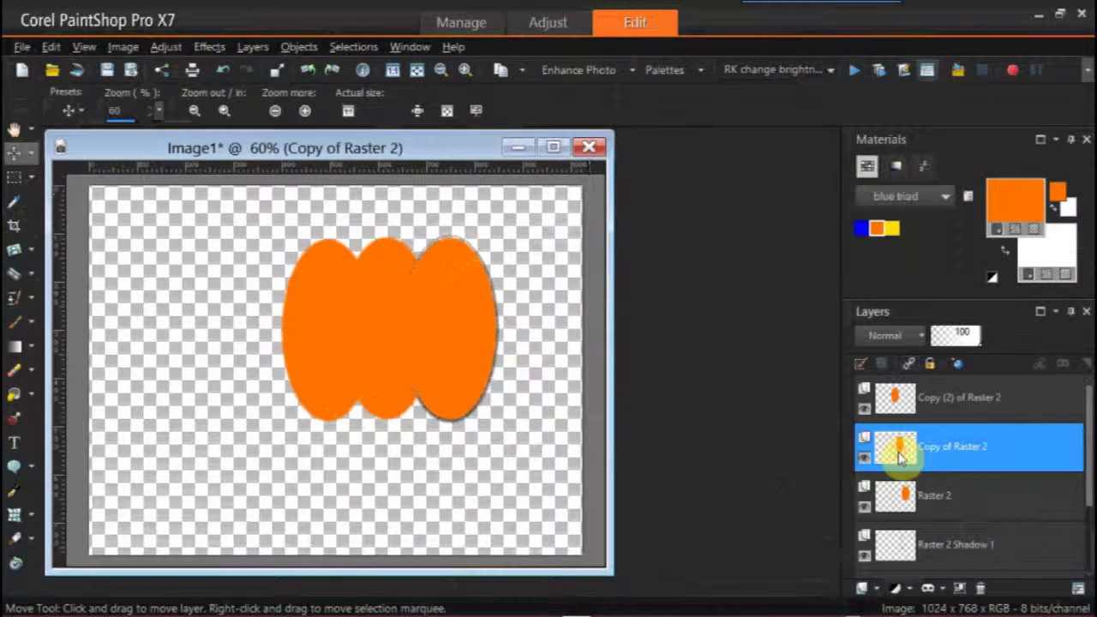
pyautogui.click(886, 496)
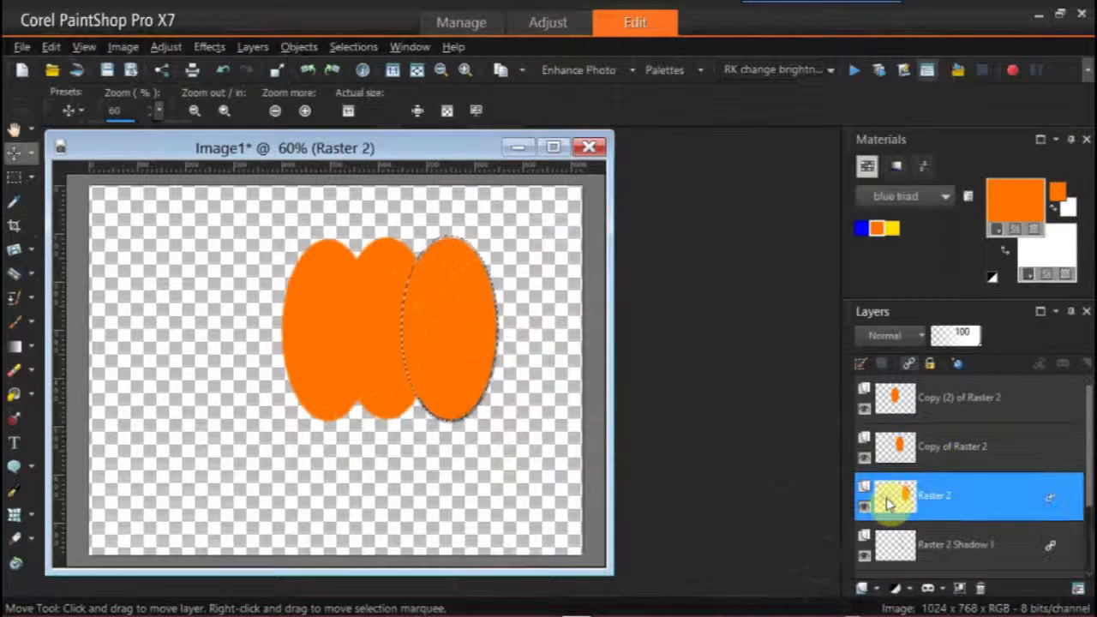
pyautogui.click(895, 449)
pyautogui.click(900, 403)
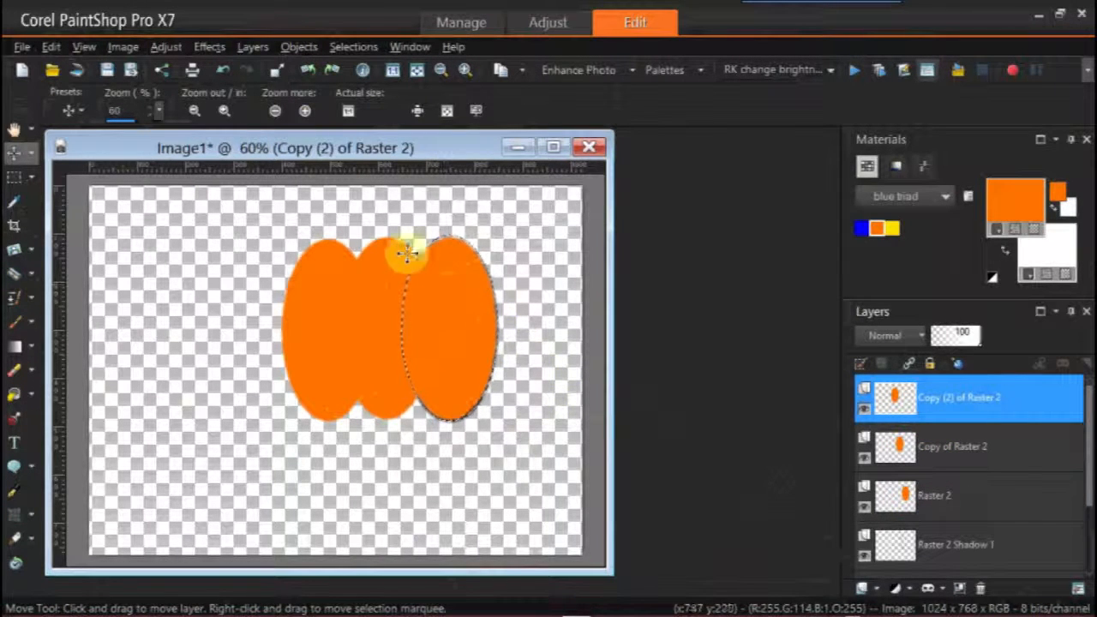
pyautogui.click(334, 49)
pyautogui.click(374, 89)
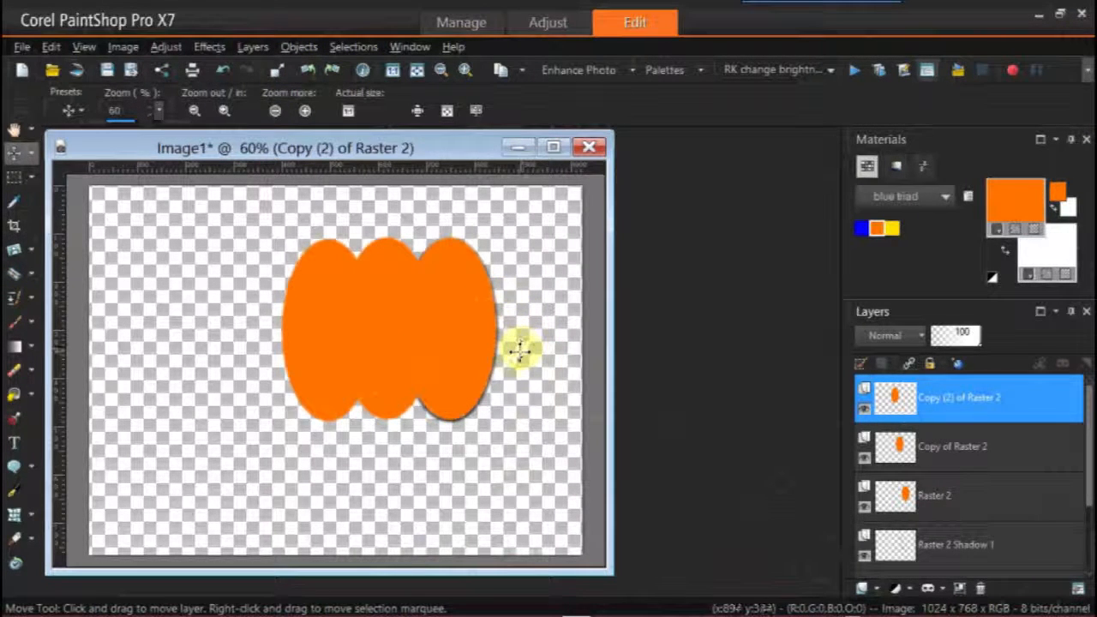
# Step: Select Raster 2 together with its two shadow layers and bring them to the top of the layer stack
pyautogui.moveTo(480, 354)
pyautogui.mouseDown()
pyautogui.moveTo(514, 360)
pyautogui.moveTo(465, 360)
pyautogui.mouseUp()
pyautogui.click(253, 46)
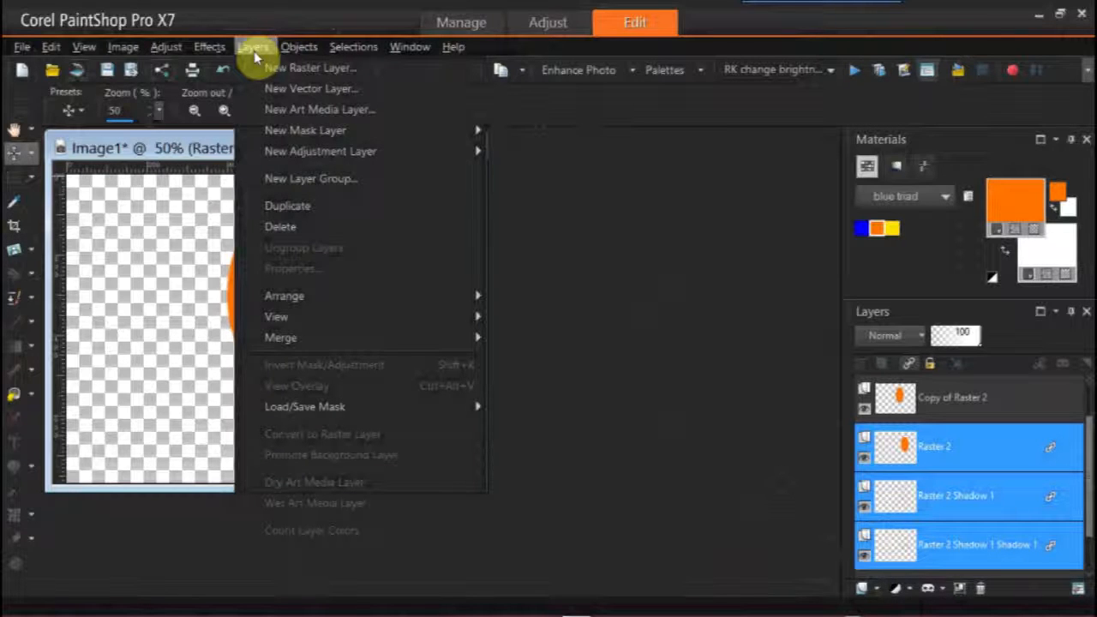
pyautogui.moveTo(318, 291)
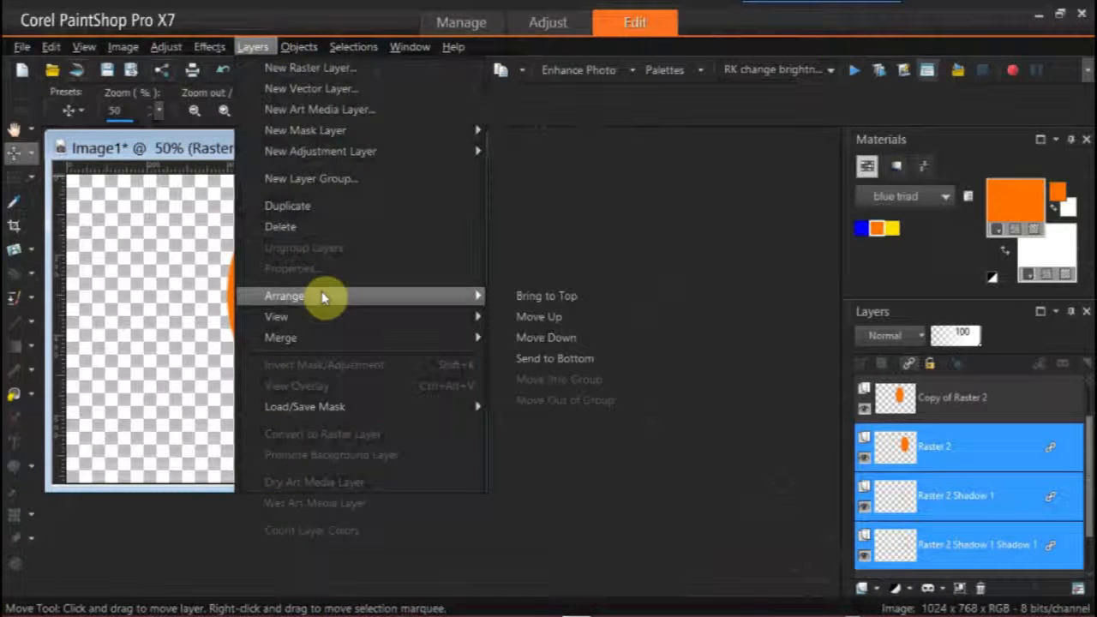
pyautogui.click(608, 307)
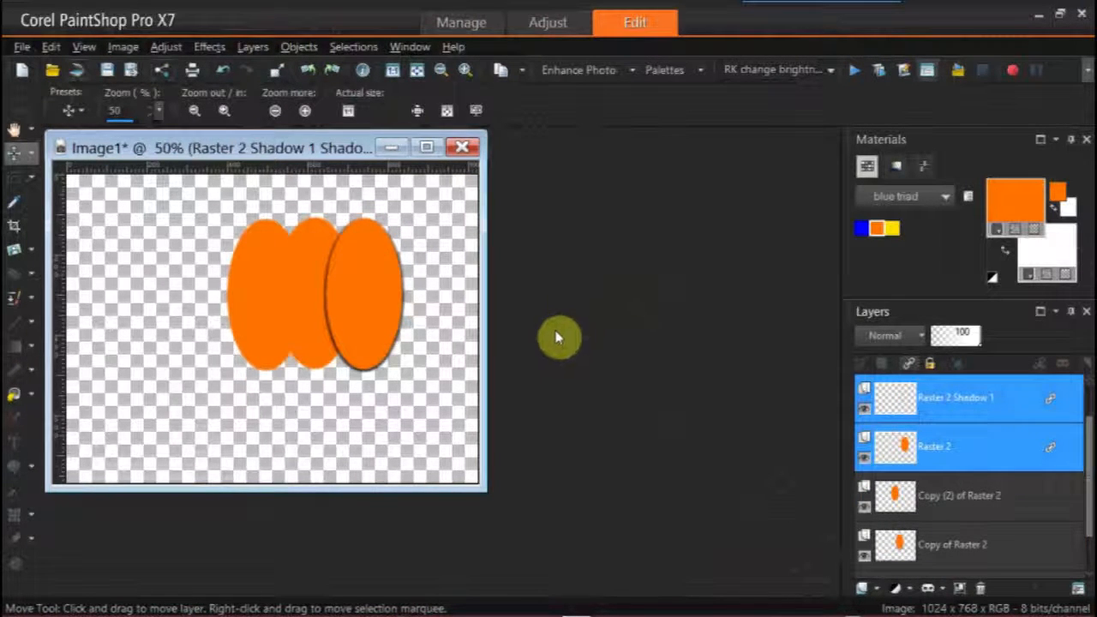
# Step: Move the shadowed Raster 2 ellipse left until it sits centred over the other two ellipses
pyautogui.moveTo(360, 284); pyautogui.dragTo(305, 284)
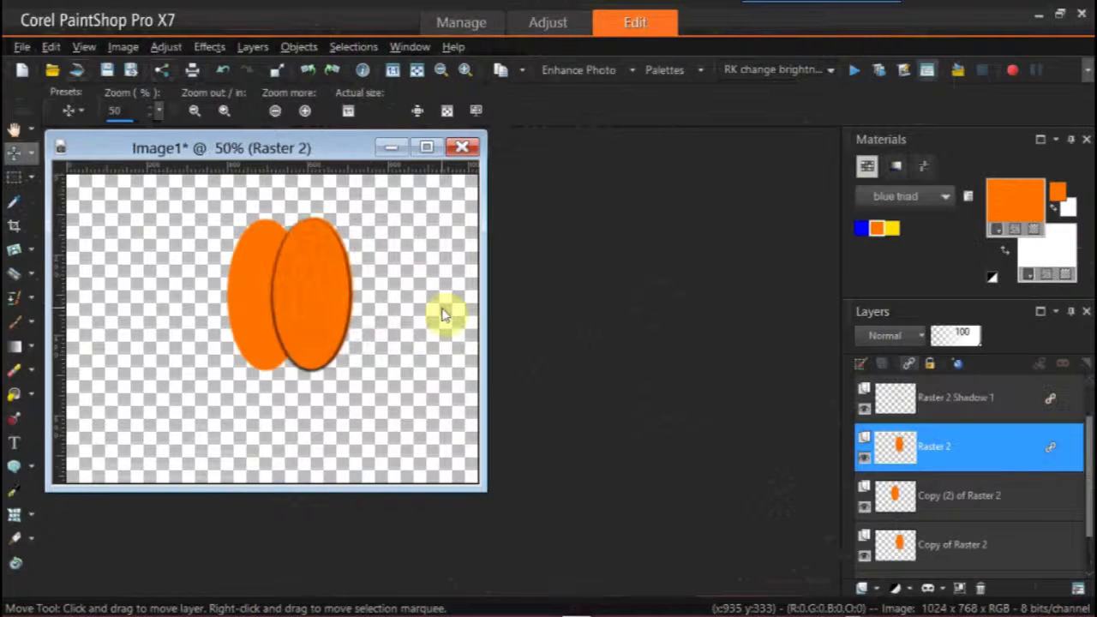
pyautogui.press('Left')
pyautogui.press('Left')
pyautogui.press('Left')
pyautogui.press('Left')
pyautogui.press('Left')
pyautogui.press('Left')
pyautogui.press('Left')
pyautogui.press('Left')
pyautogui.press('Left')
pyautogui.press('Left')
pyautogui.press('Left')
pyautogui.press('Left')
pyautogui.press('Left')
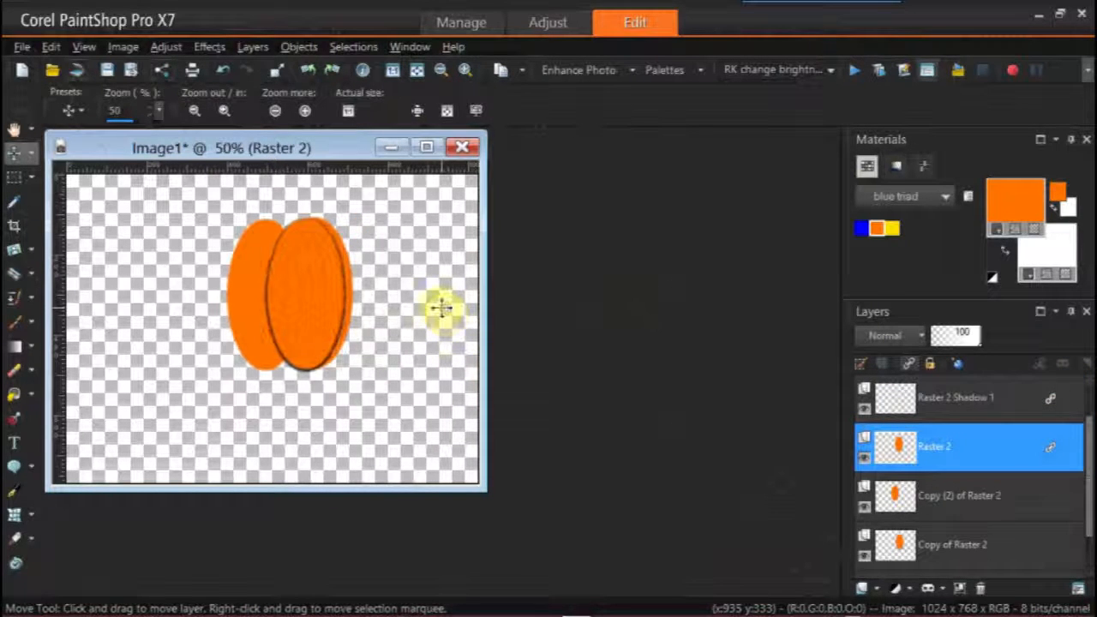
pyautogui.press('Left')
pyautogui.press('Left')
pyautogui.press('Left')
pyautogui.press('Left')
pyautogui.press('Left')
pyautogui.press('Left')
pyautogui.press('Left')
pyautogui.press('Left')
pyautogui.press('Left')
pyautogui.press('Left')
pyautogui.press('Left')
pyautogui.press('Left')
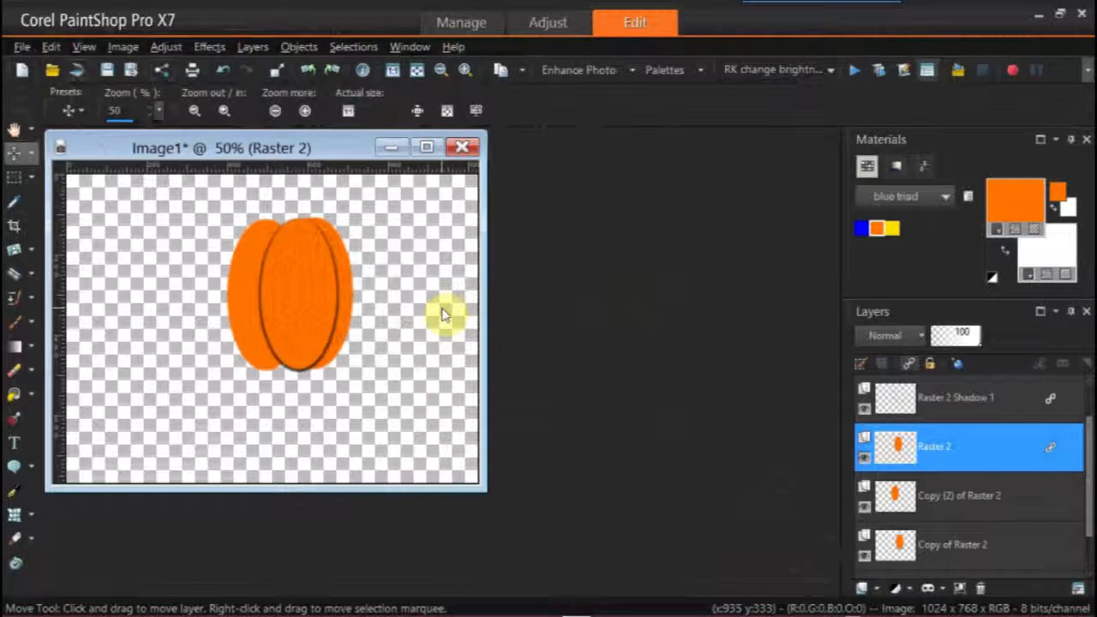
pyautogui.press('Left')
pyautogui.press('Left')
pyautogui.press('Left')
pyautogui.press('Left')
pyautogui.press('Left')
pyautogui.press('Left')
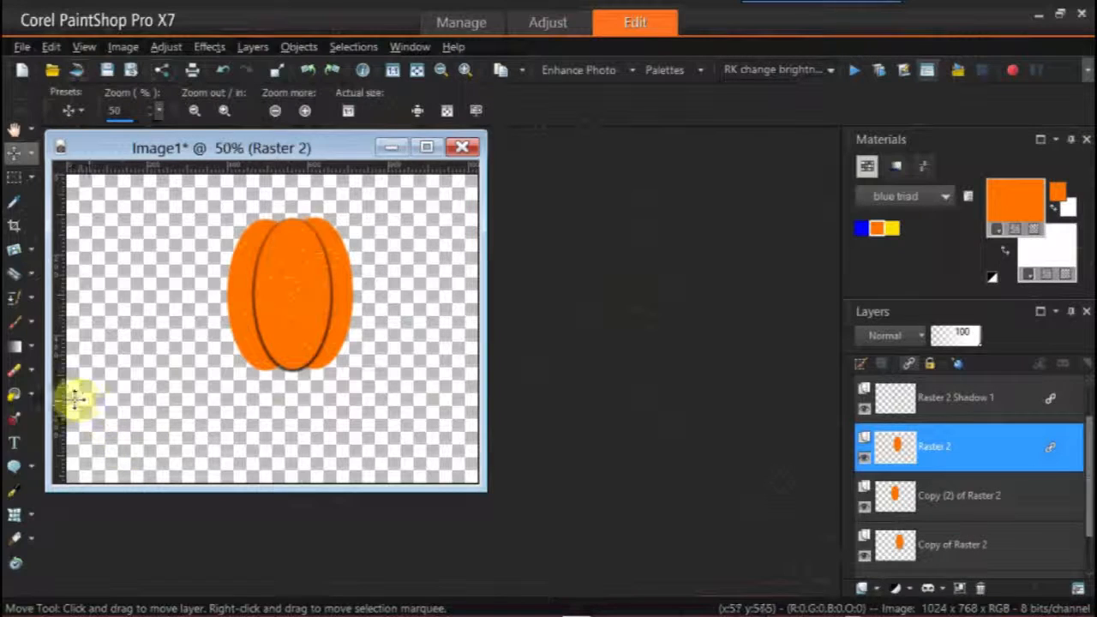
# Step: Activate the Pen tool and set it to Draw Freehand mode
pyautogui.click(15, 489)
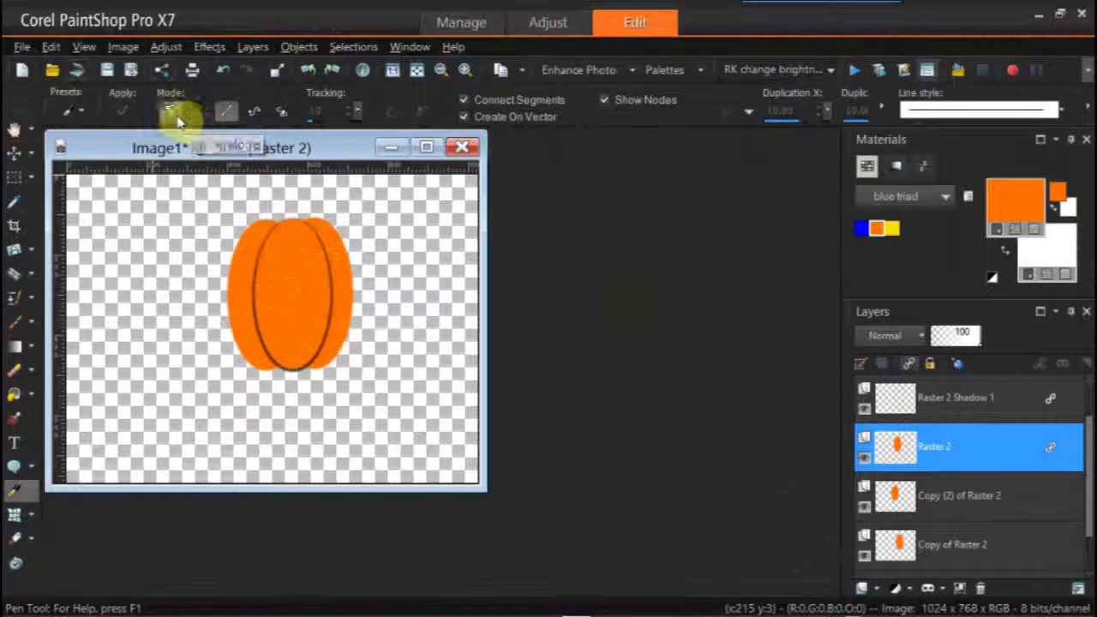
pyautogui.click(171, 114)
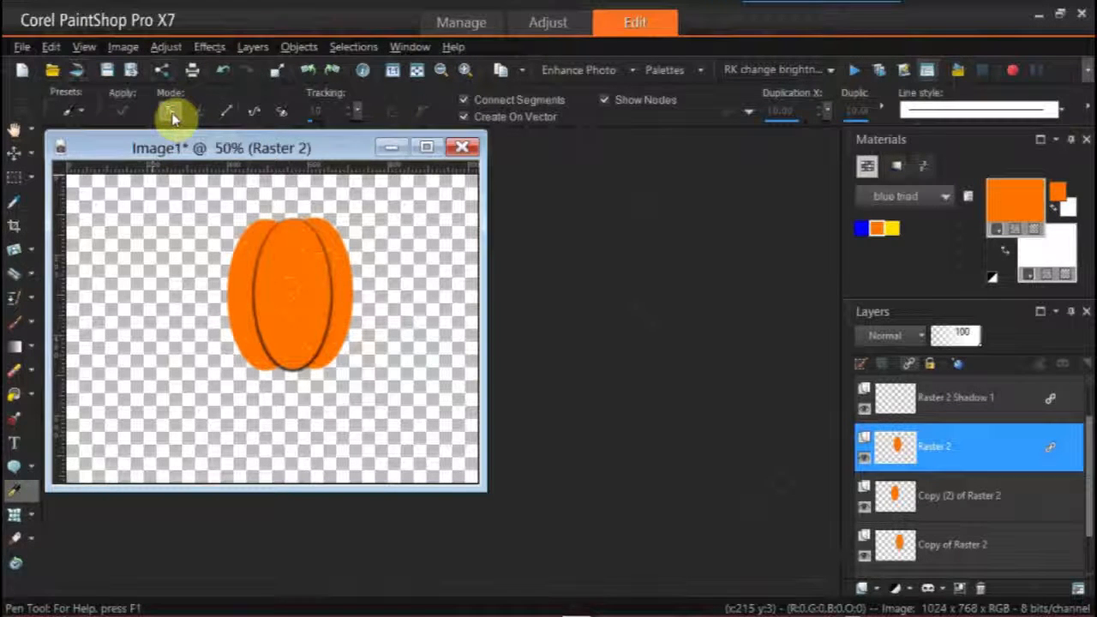
pyautogui.click(227, 115)
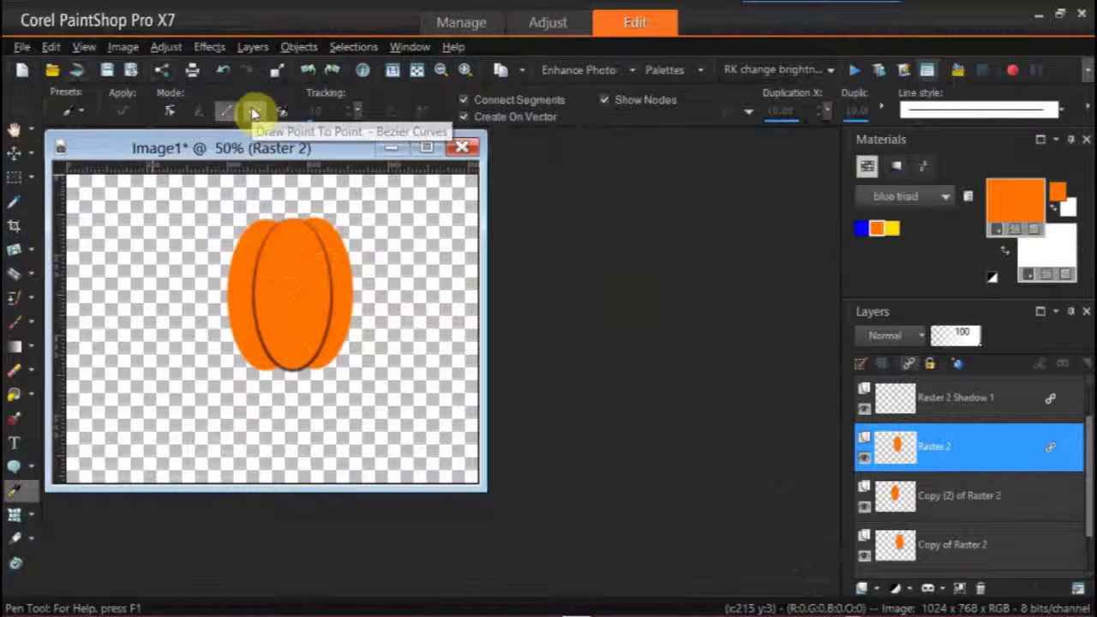
pyautogui.click(255, 113)
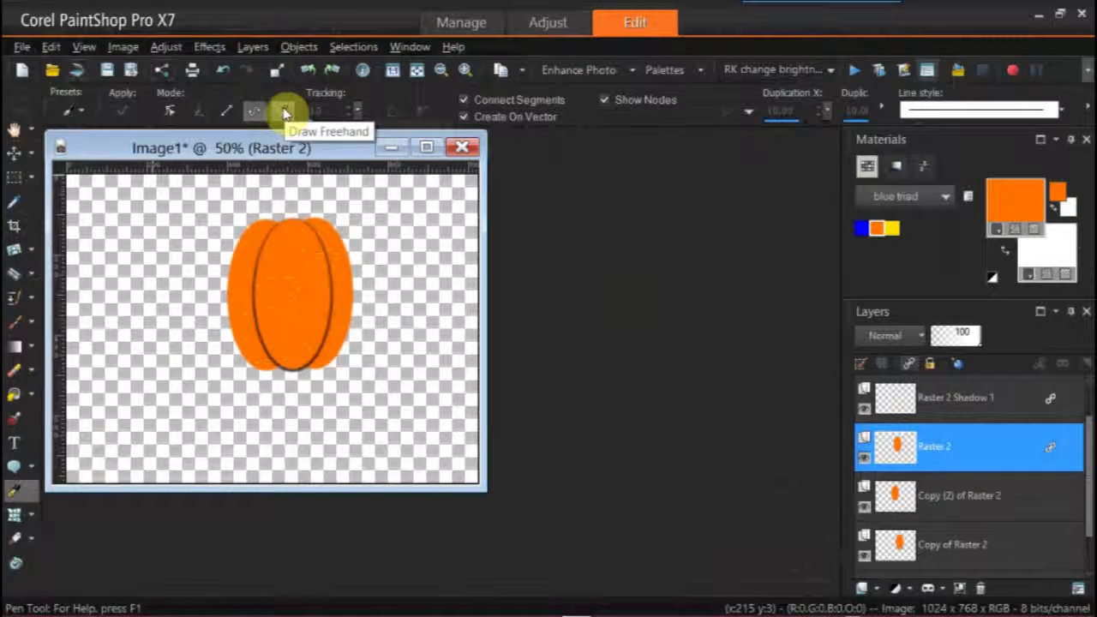
pyautogui.click(285, 113)
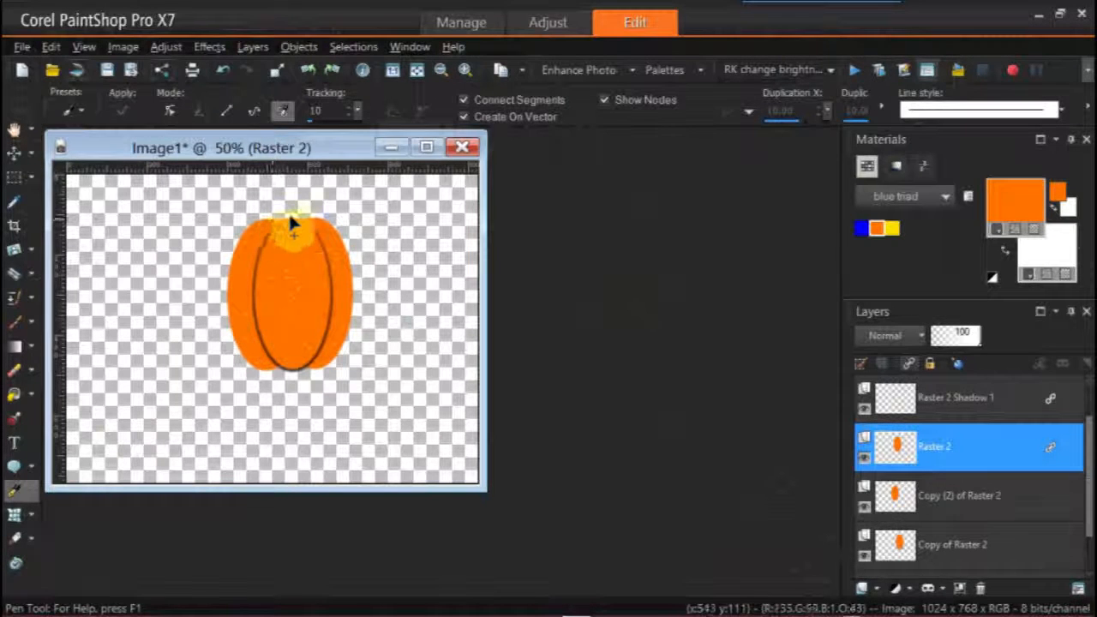
# Step: Make the Raster 2 Shadow 1 layer active, with the top of the pumpkin in close view
pyautogui.scroll(1, 292, 209)
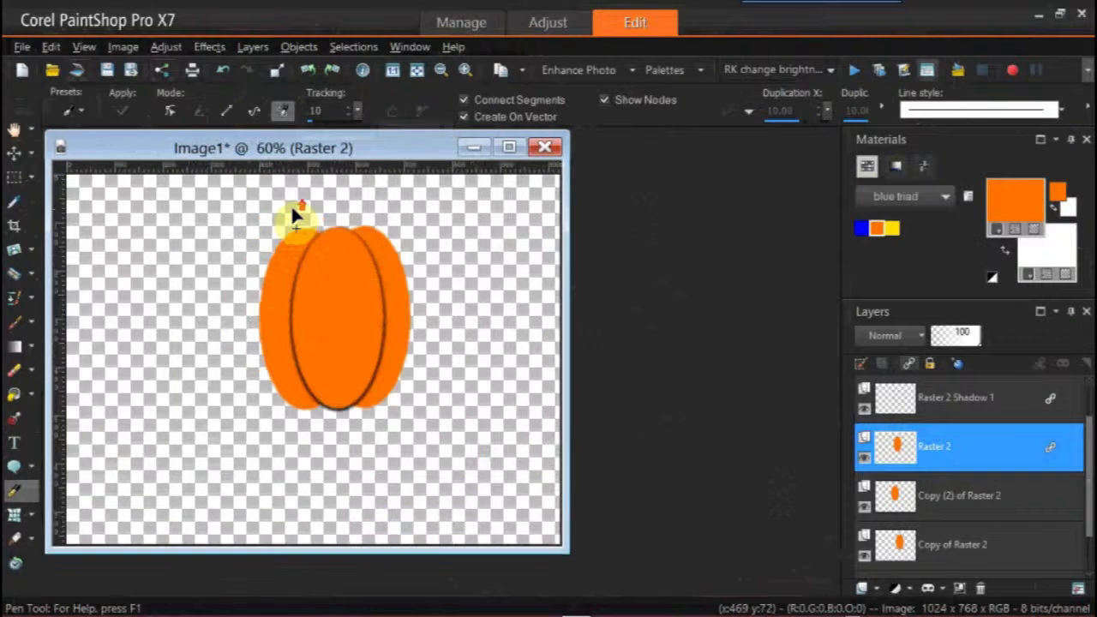
pyautogui.scroll(2, 291, 210)
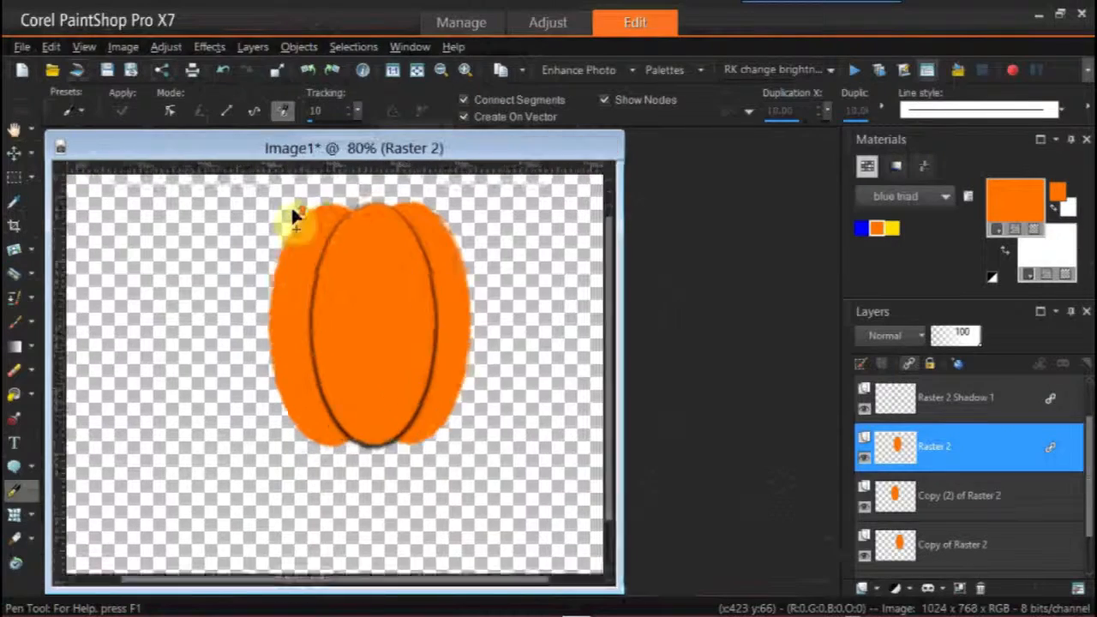
pyautogui.scroll(1, 292, 210)
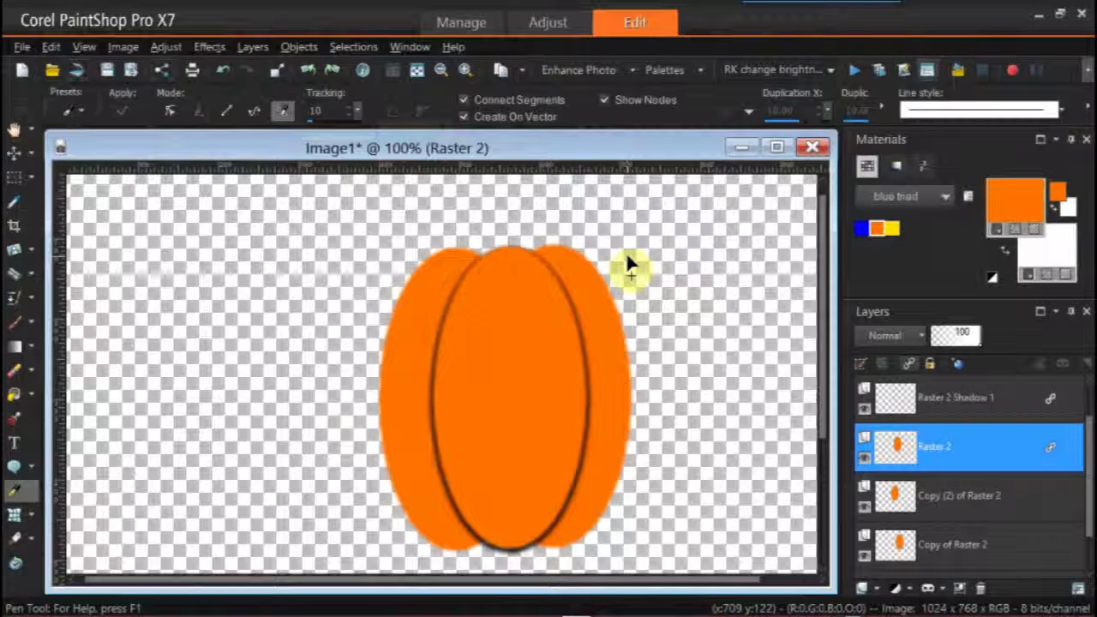
pyautogui.scroll(1, 627, 257)
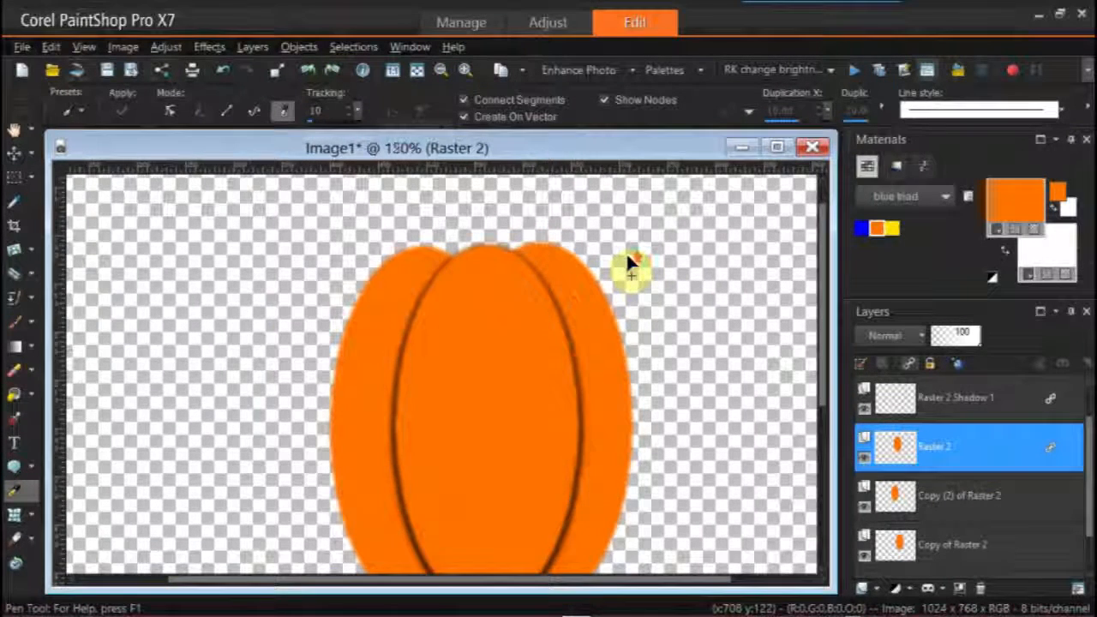
pyautogui.scroll(1, 627, 256)
pyautogui.scroll(1, 620, 264)
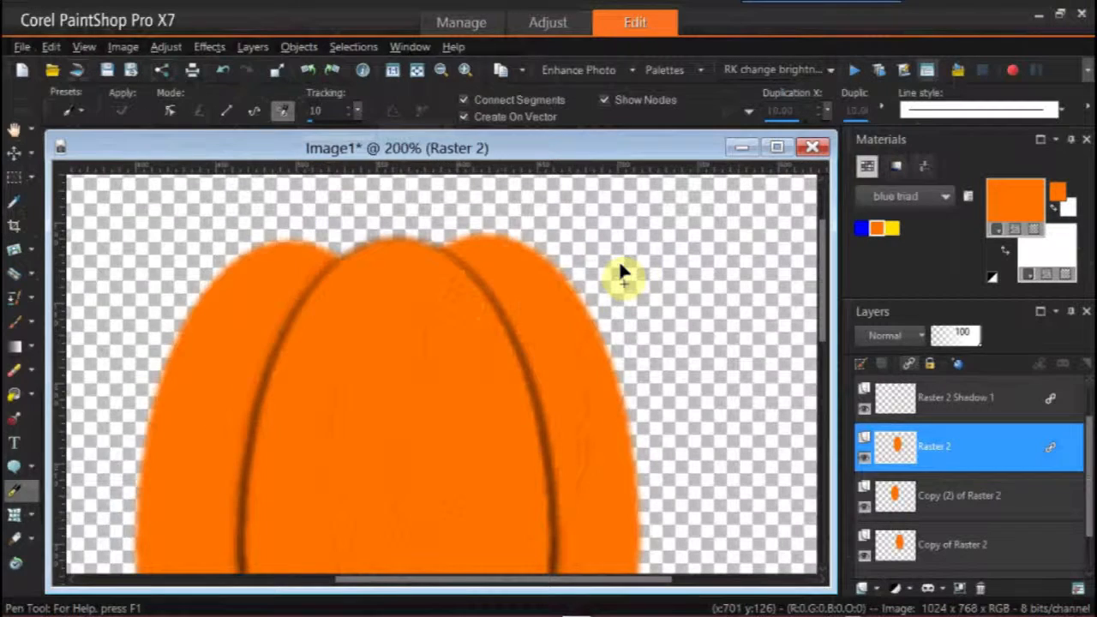
pyautogui.scroll(1, 620, 267)
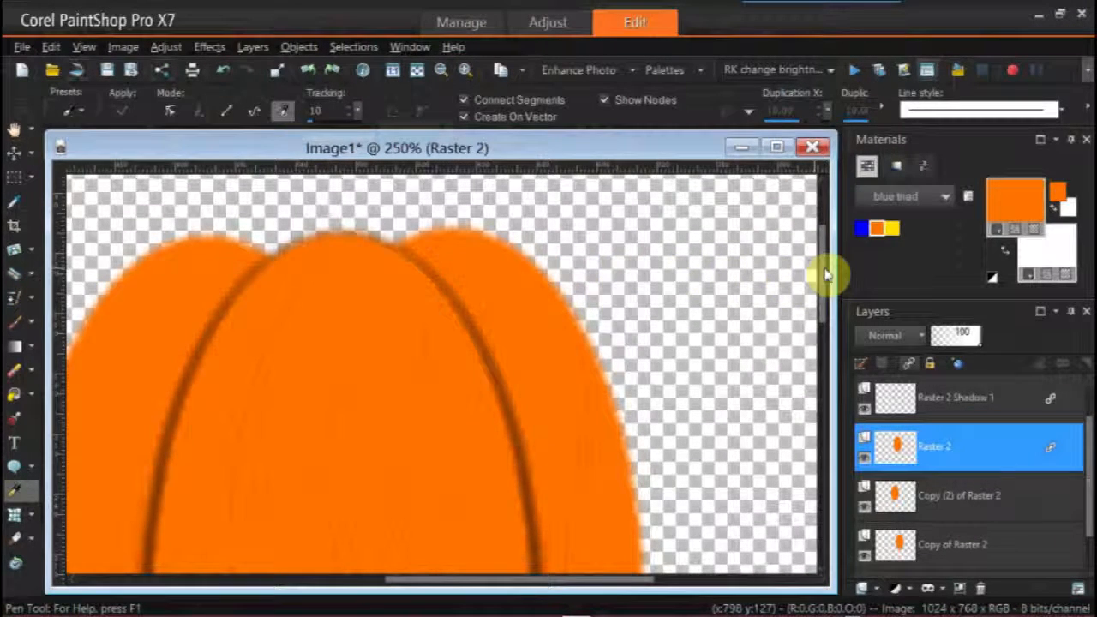
pyautogui.moveTo(824, 274); pyautogui.dragTo(825, 260)
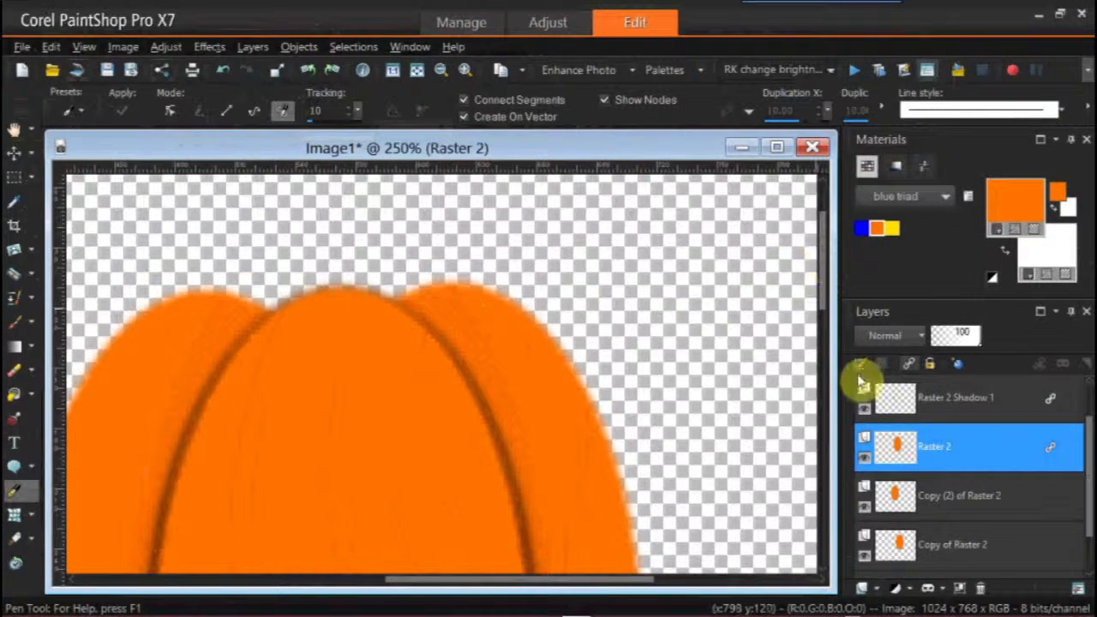
pyautogui.moveTo(872, 387); pyautogui.dragTo(896, 401)
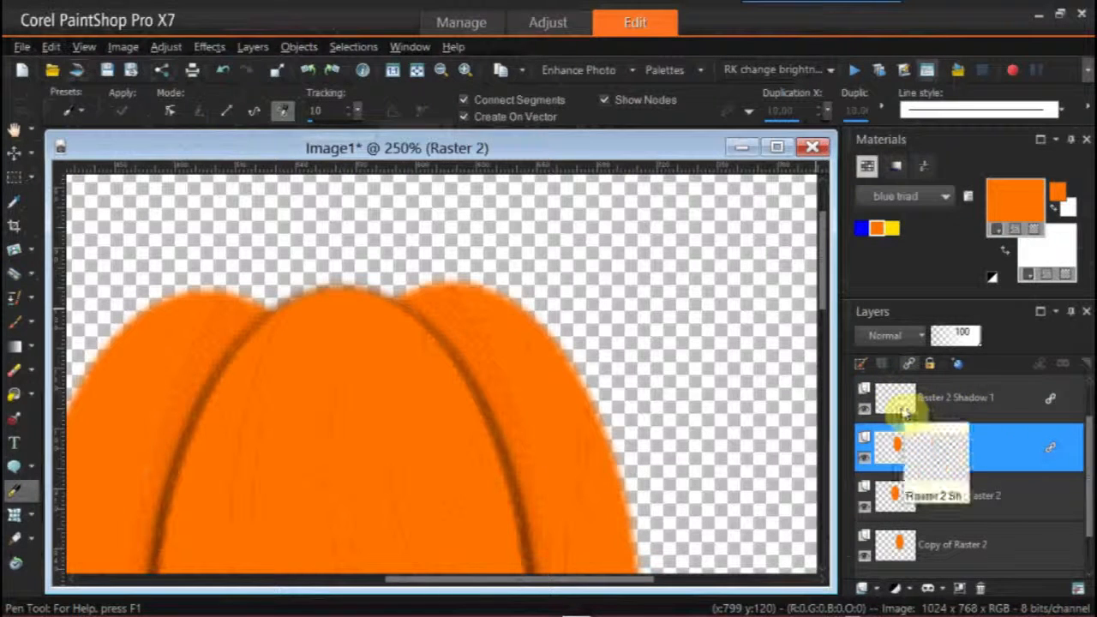
pyautogui.click(902, 412)
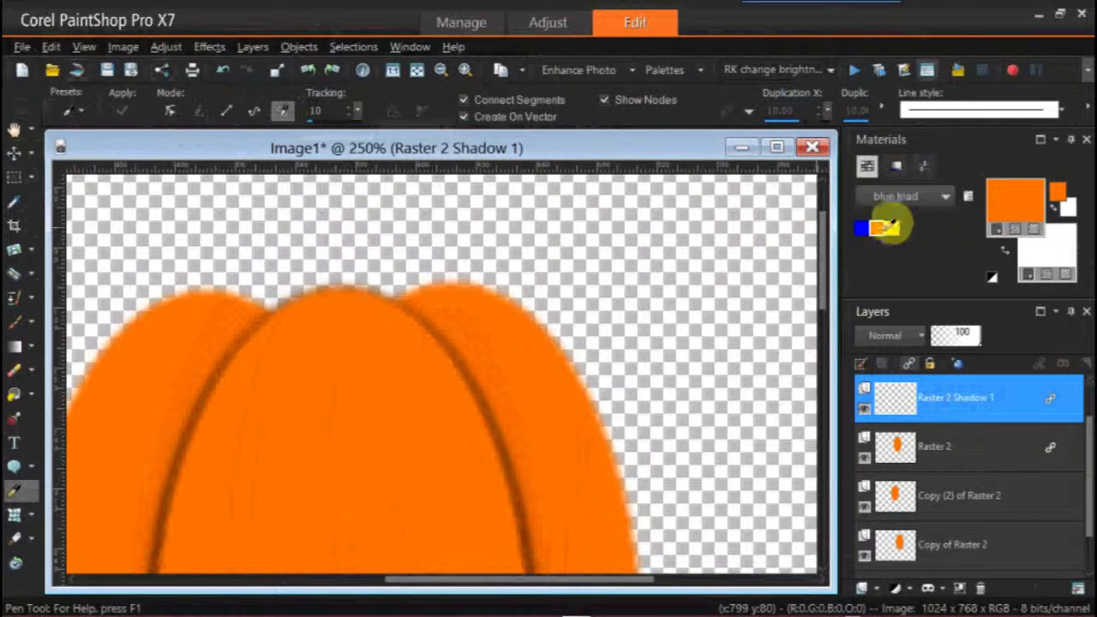
# Step: Change the foreground colour to dark green #017201 by setting its red value to 1
pyautogui.click(1031, 195)
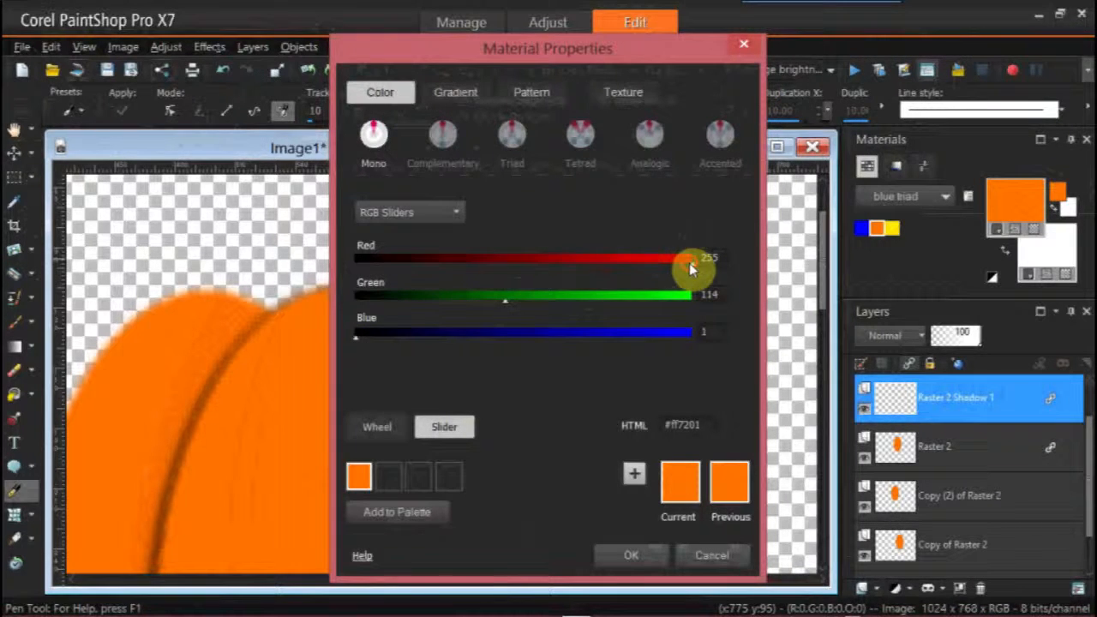
pyautogui.click(365, 247)
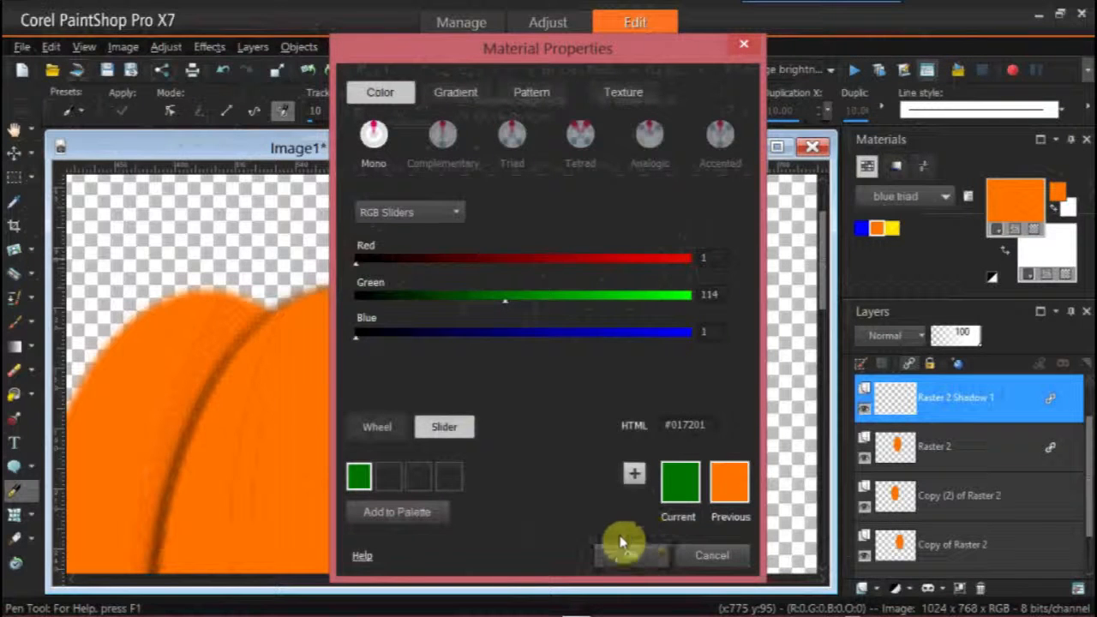
pyautogui.click(436, 209)
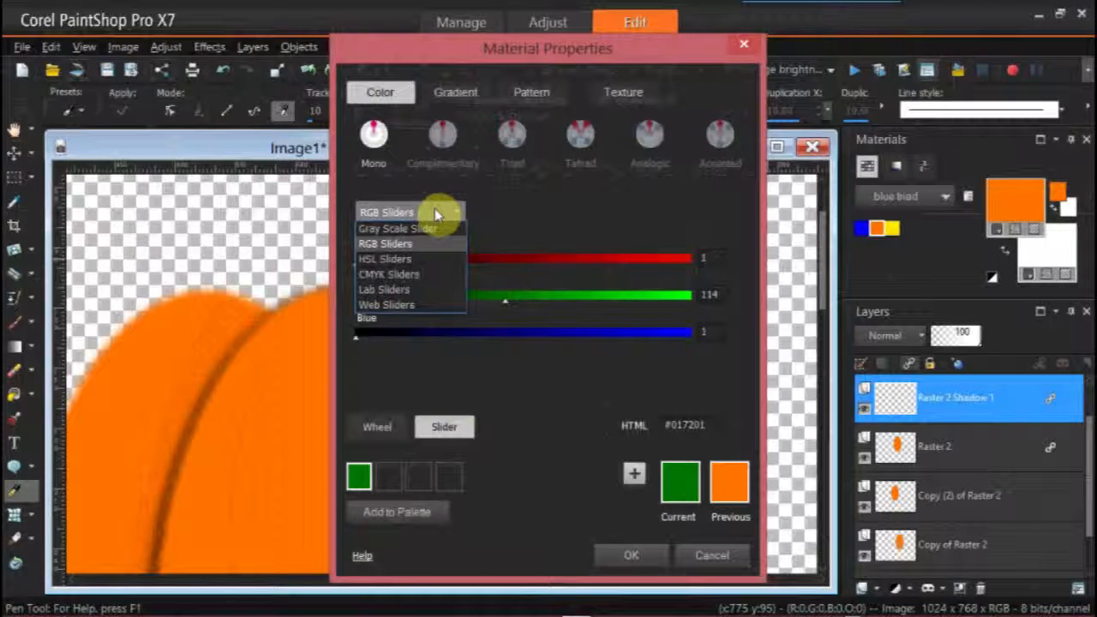
pyautogui.click(527, 210)
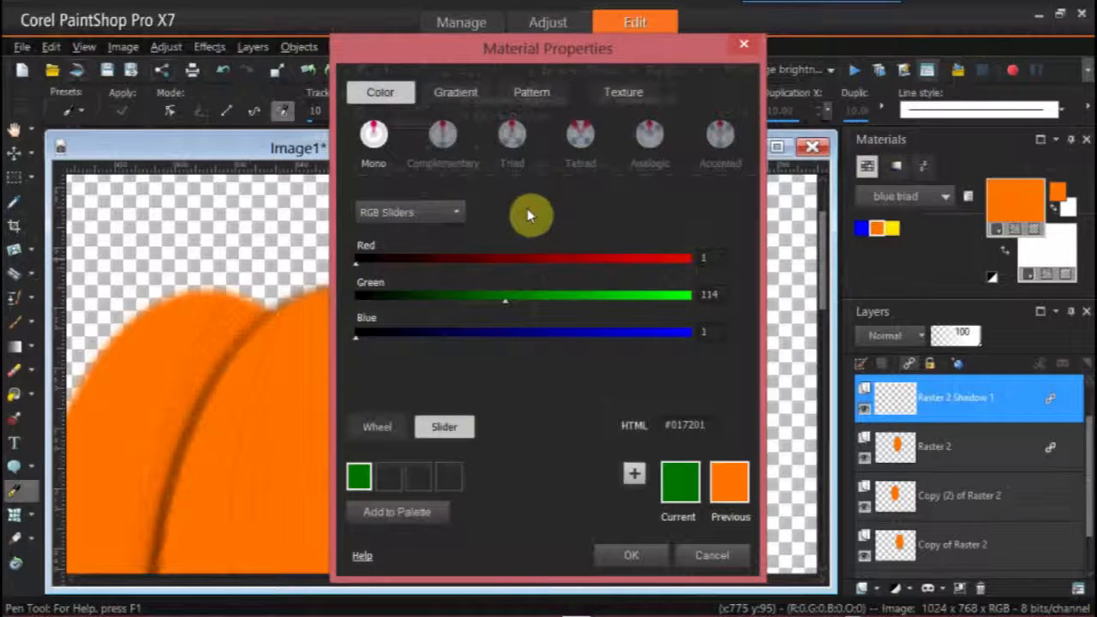
pyautogui.click(378, 426)
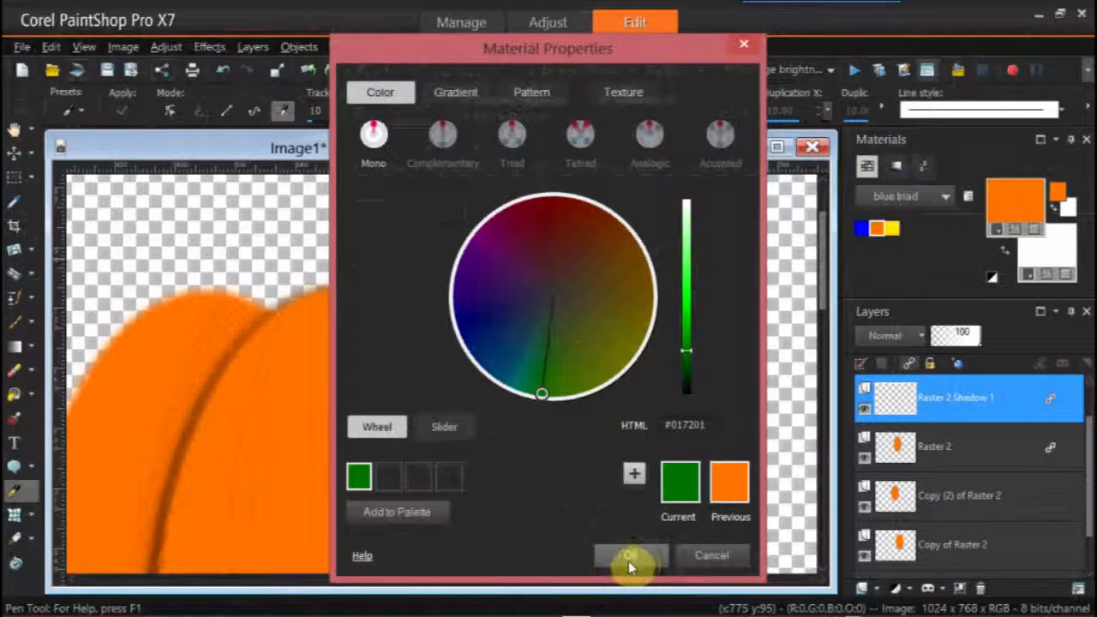
pyautogui.click(445, 428)
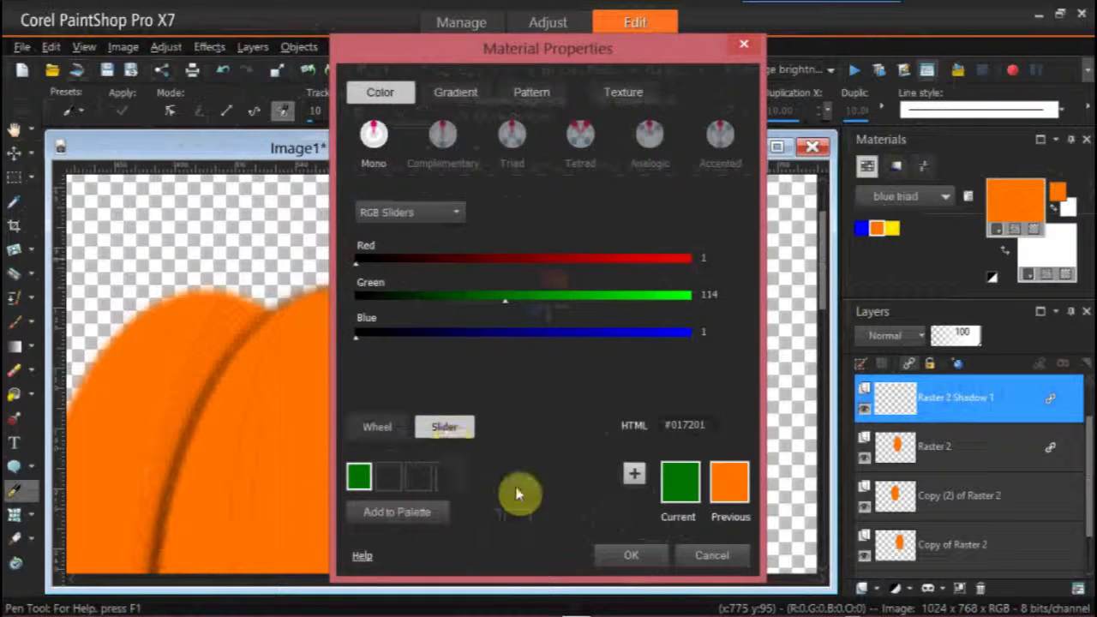
pyautogui.click(629, 556)
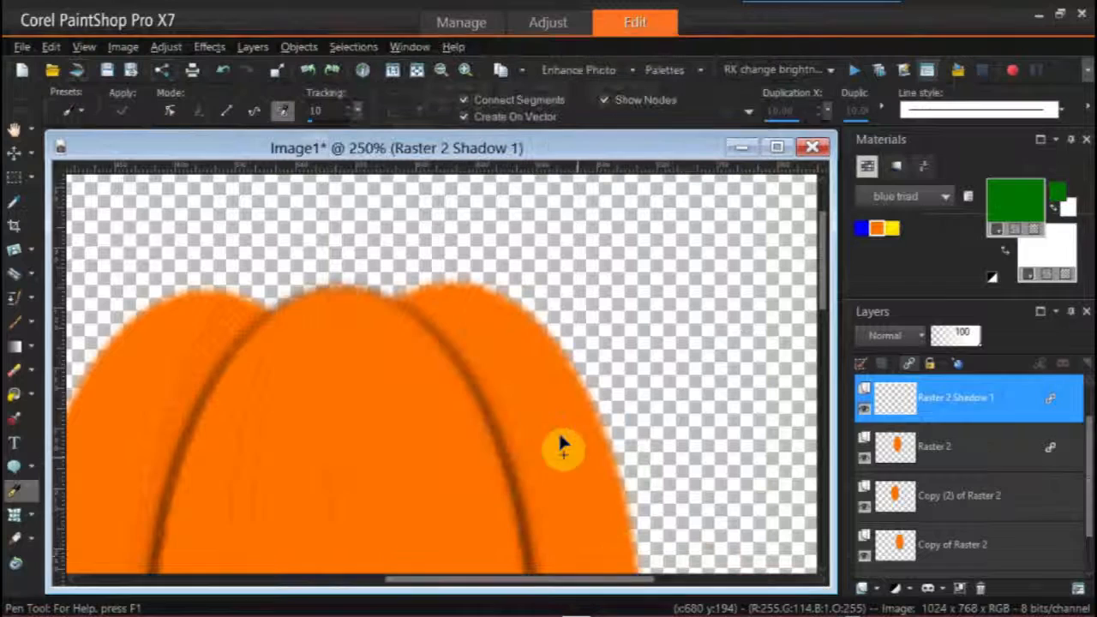
# Step: Draw the two sides and the flat top of a green stem freehand above the centre of the pumpkin
pyautogui.click(324, 230)
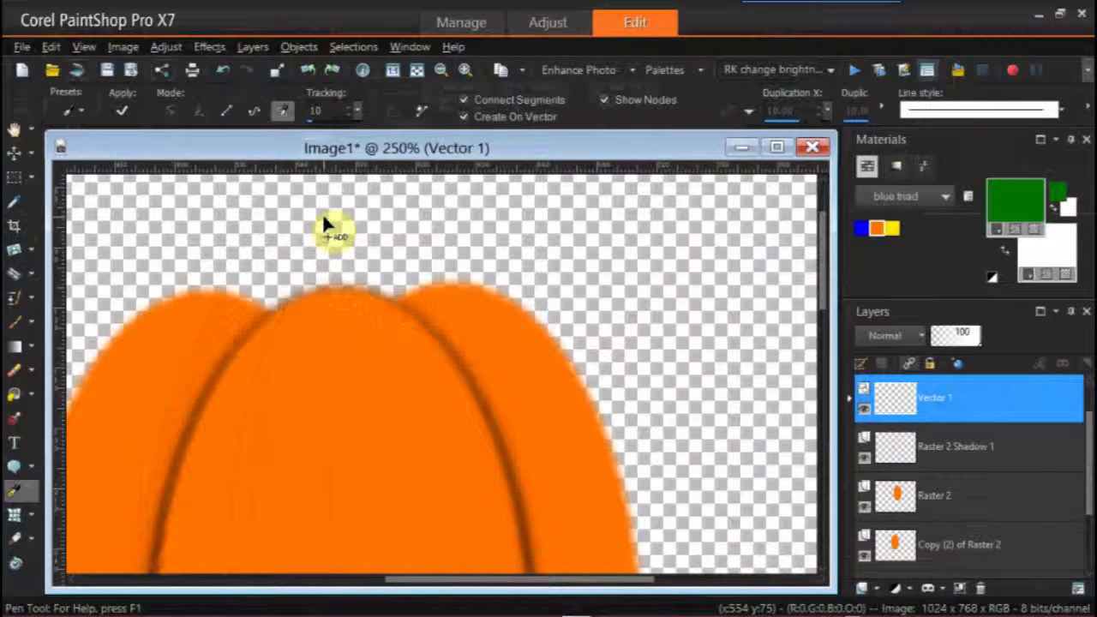
pyautogui.moveTo(323, 238); pyautogui.dragTo(308, 281)
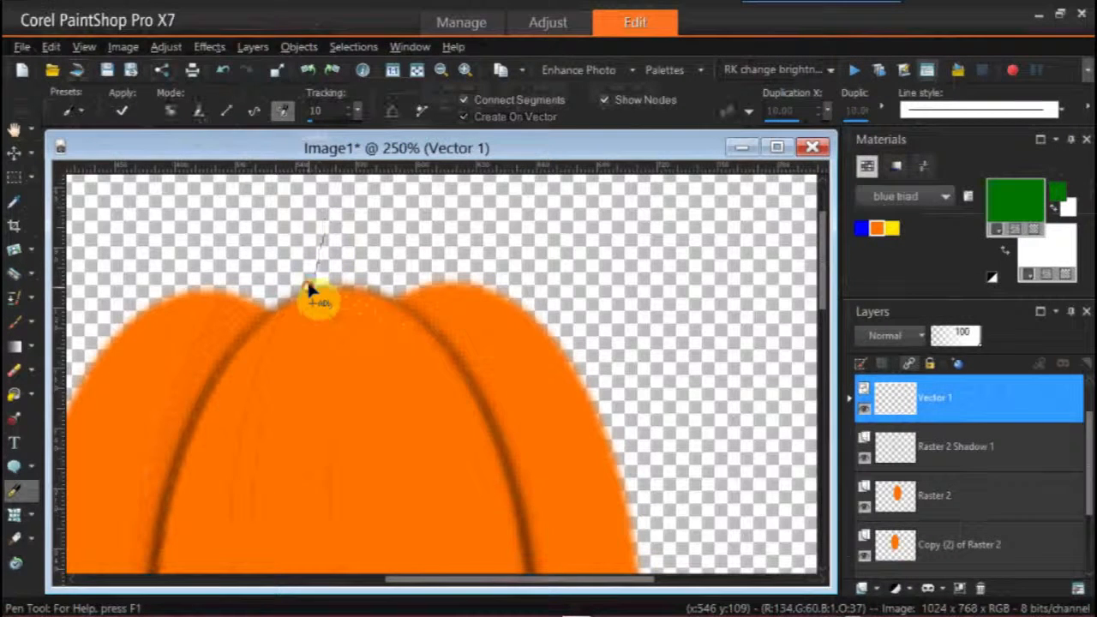
pyautogui.click(354, 225)
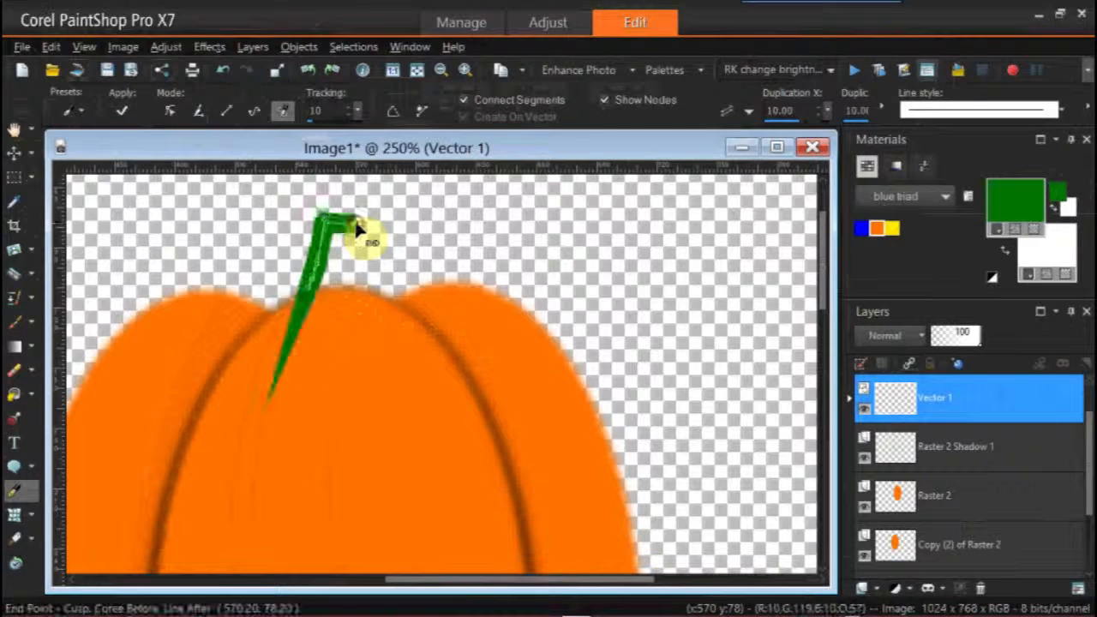
pyautogui.moveTo(358, 227); pyautogui.dragTo(361, 289)
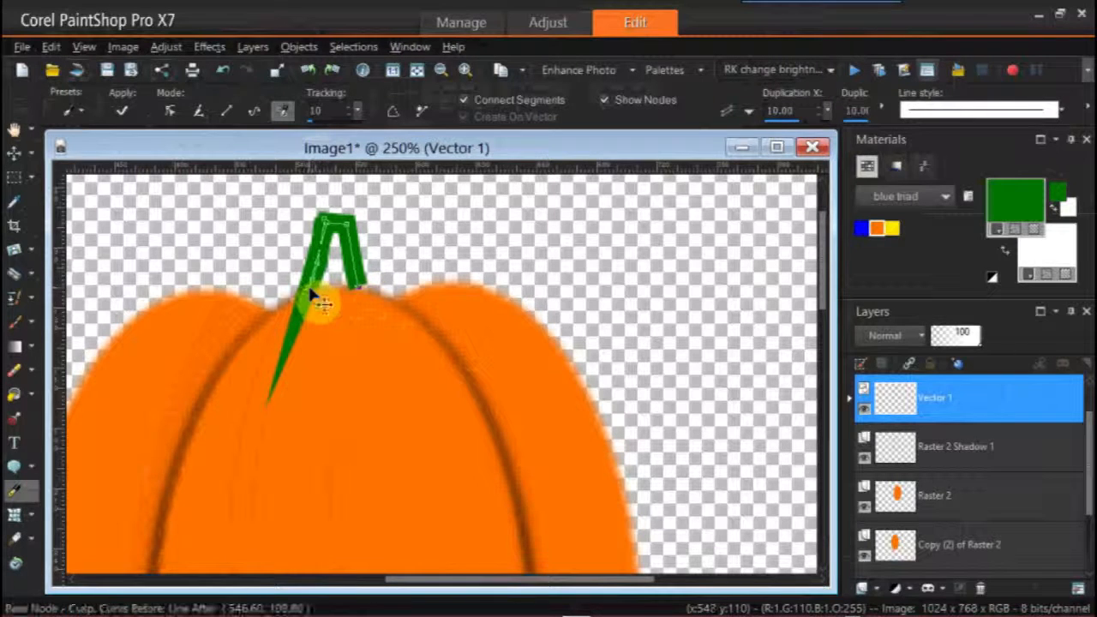
# Step: Close the base of the green stem with short freehand strokes along the pumpkin's top edge and square off its corners
pyautogui.moveTo(323, 303); pyautogui.dragTo(354, 294)
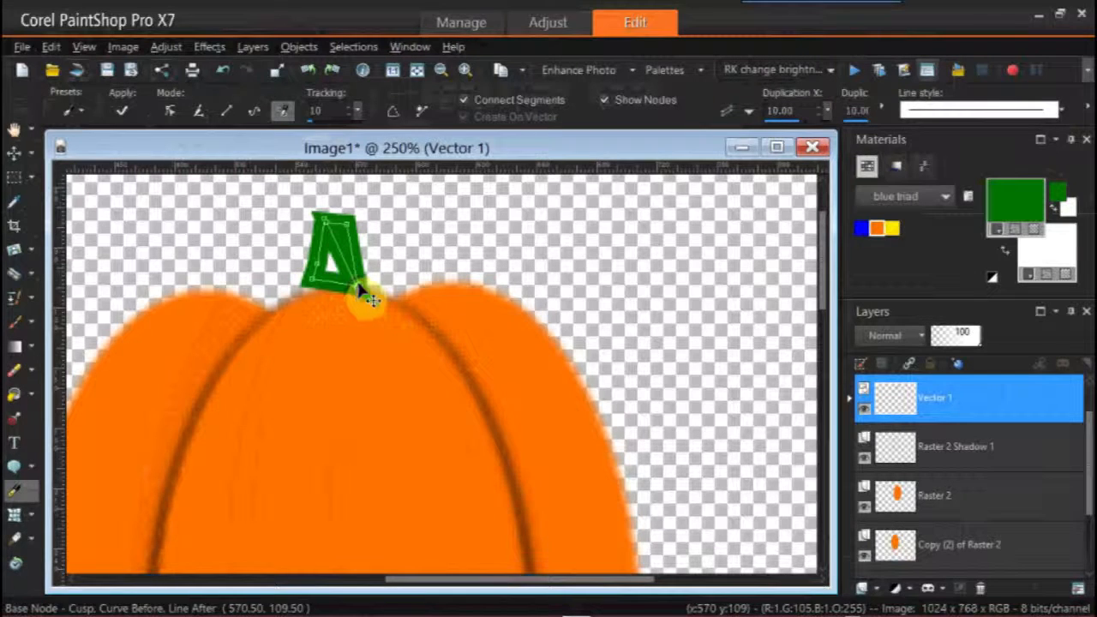
pyautogui.click(307, 283)
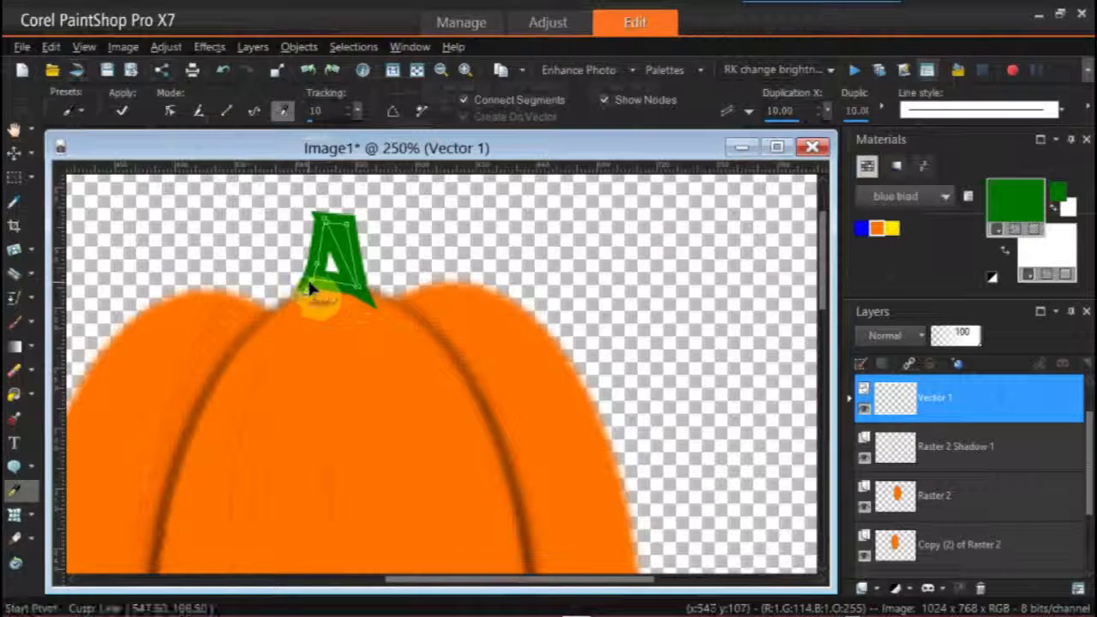
pyautogui.moveTo(365, 294); pyautogui.dragTo(359, 289)
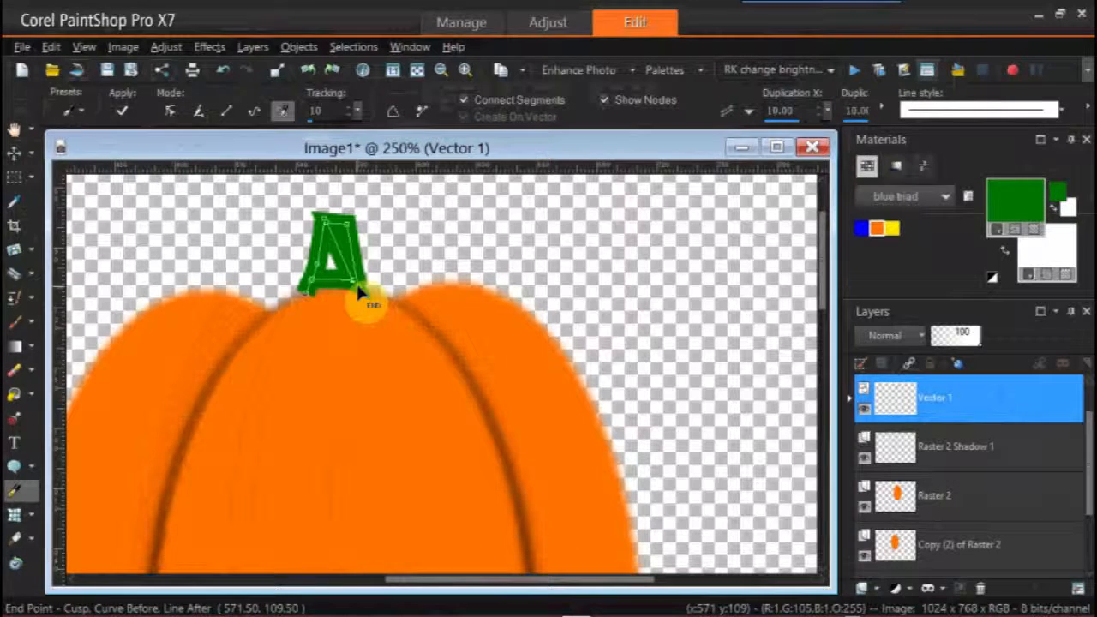
pyautogui.click(358, 282)
pyautogui.moveTo(358, 284); pyautogui.dragTo(369, 295)
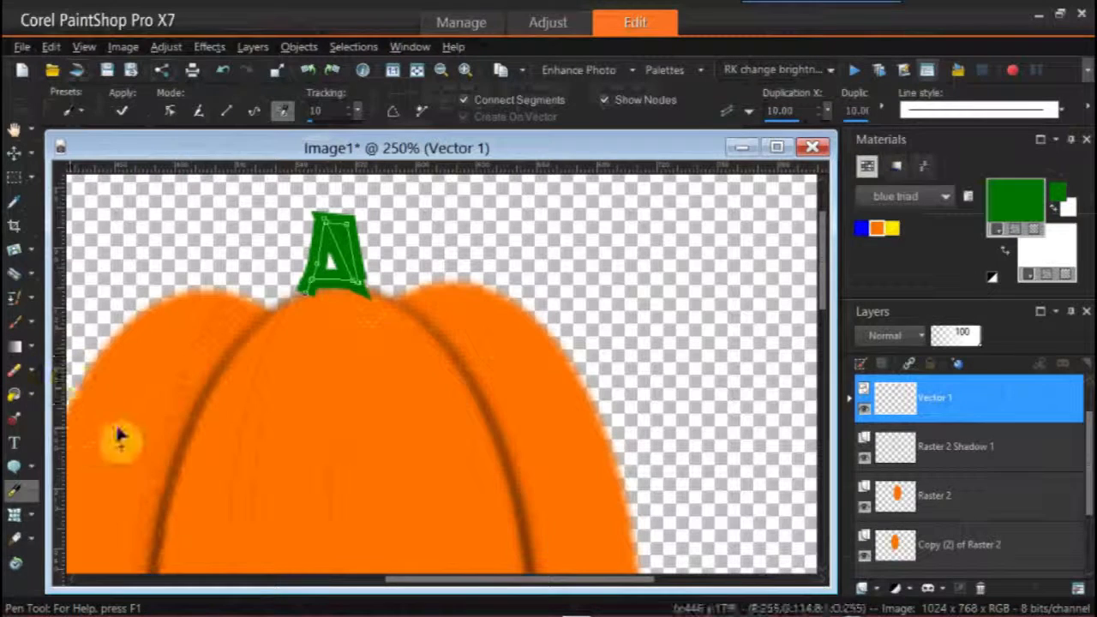
# Step: Start a flood fill inside the stem and accept converting its vector layer to a raster layer
pyautogui.click(15, 396)
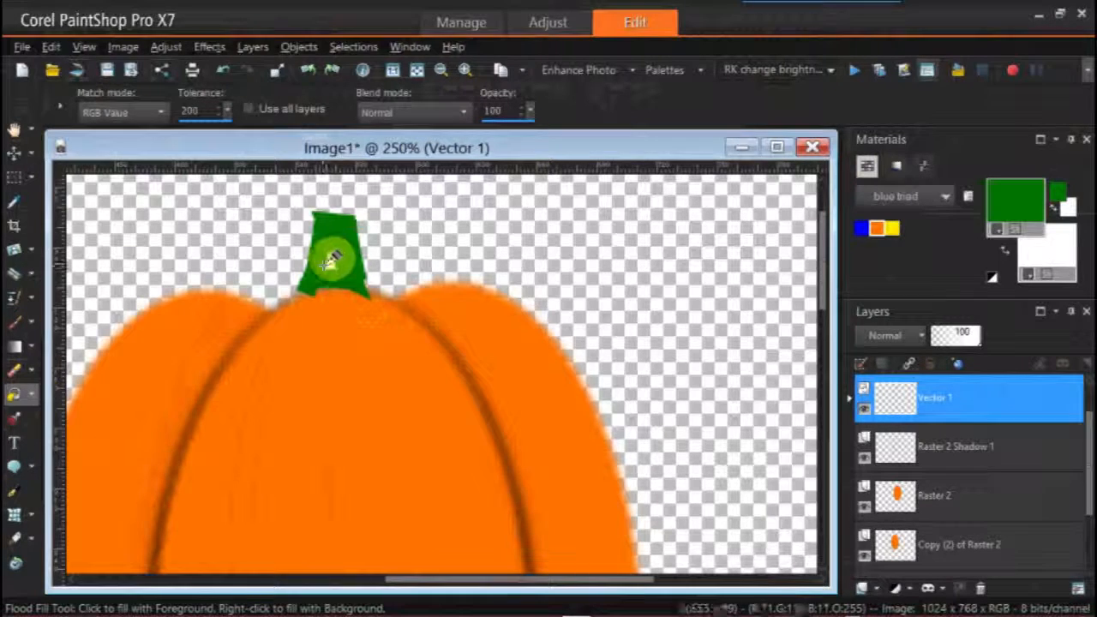
pyautogui.click(337, 252)
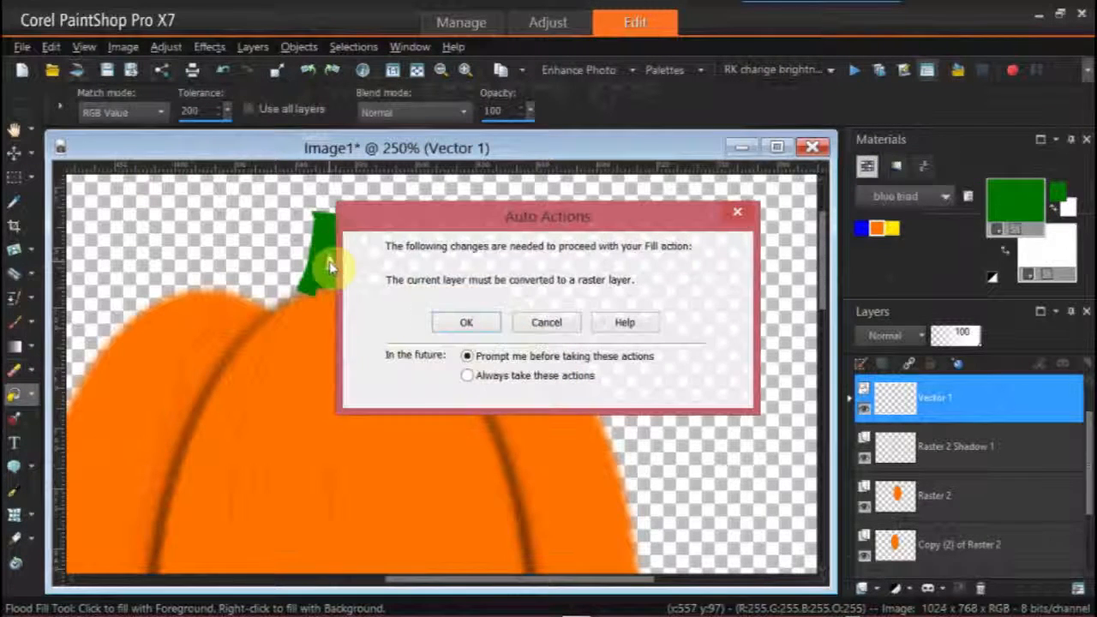
pyautogui.click(464, 324)
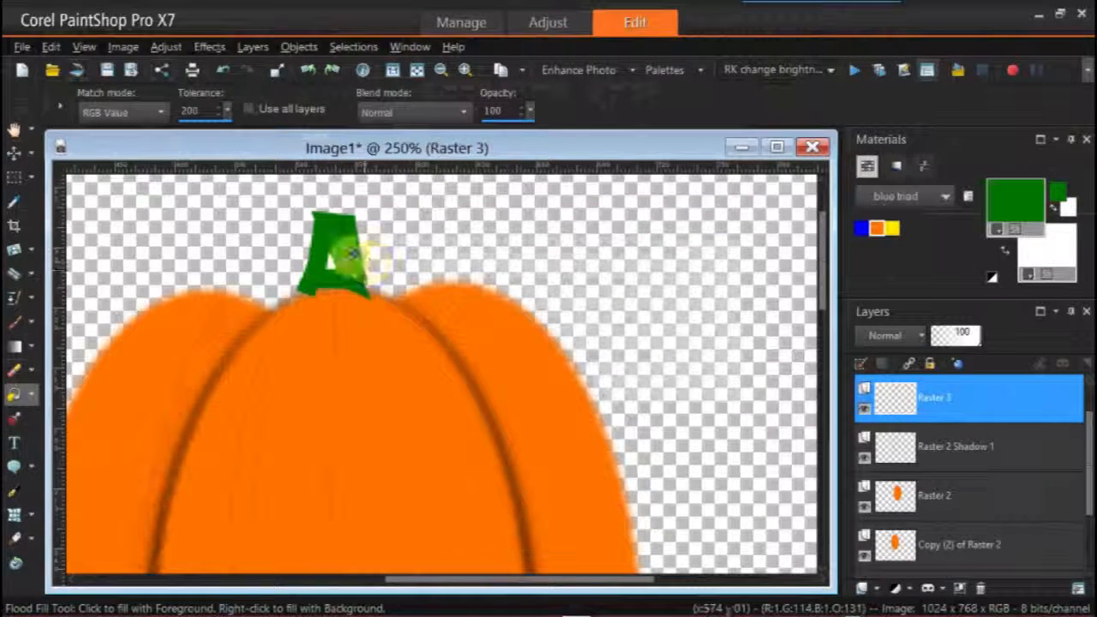
# Step: Try to flood fill the small gap inside the stem with green, and undo the fill
pyautogui.click(336, 256)
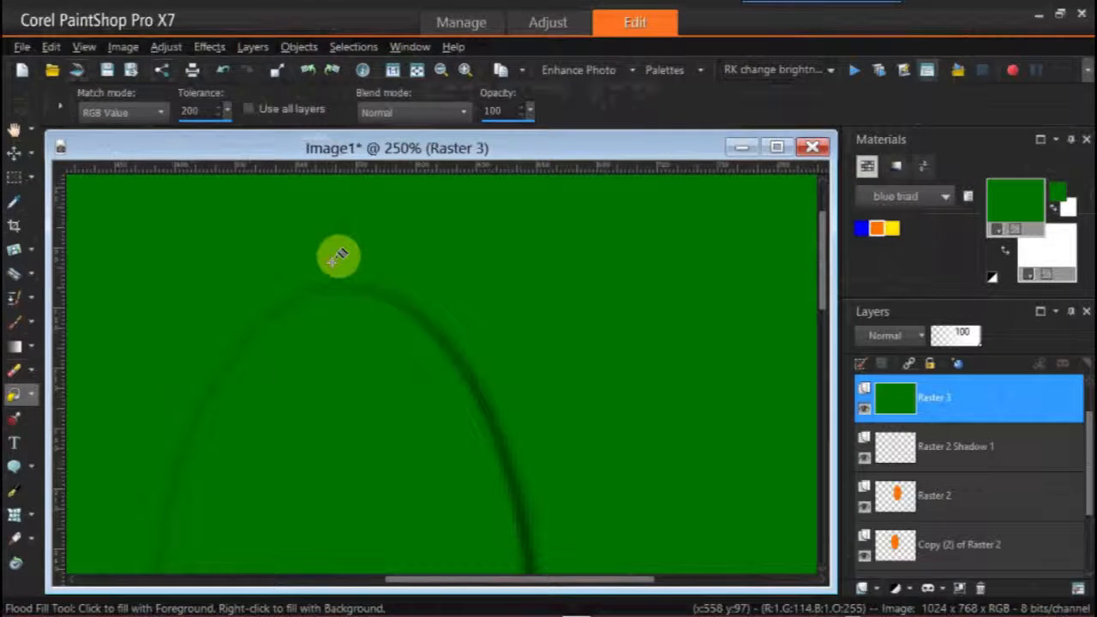
pyautogui.click(21, 46)
pyautogui.moveTo(45, 48)
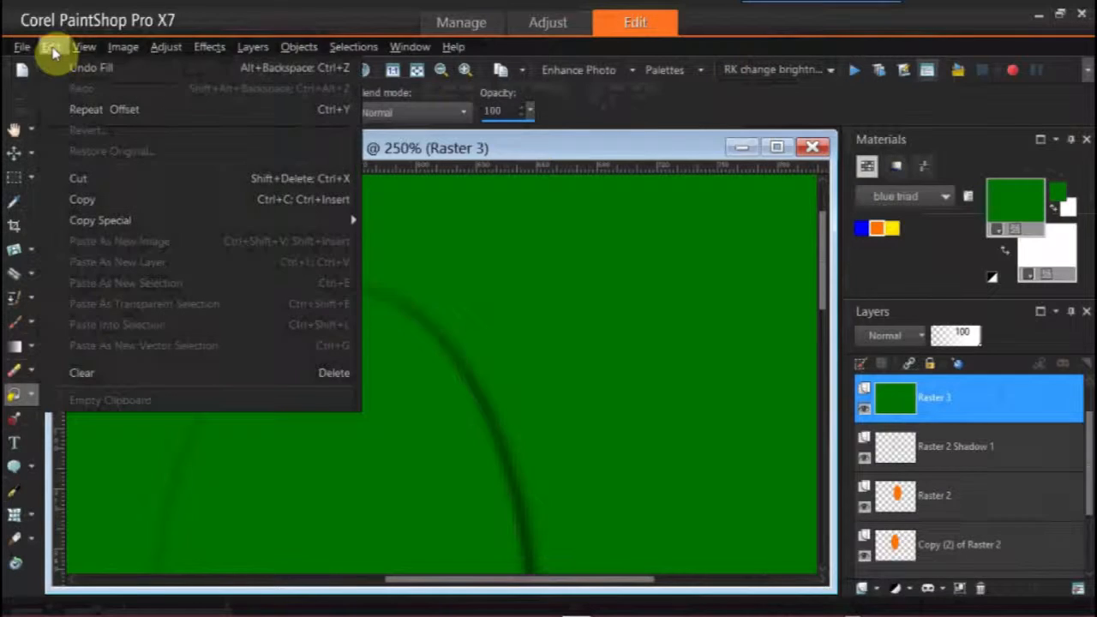
pyautogui.click(93, 71)
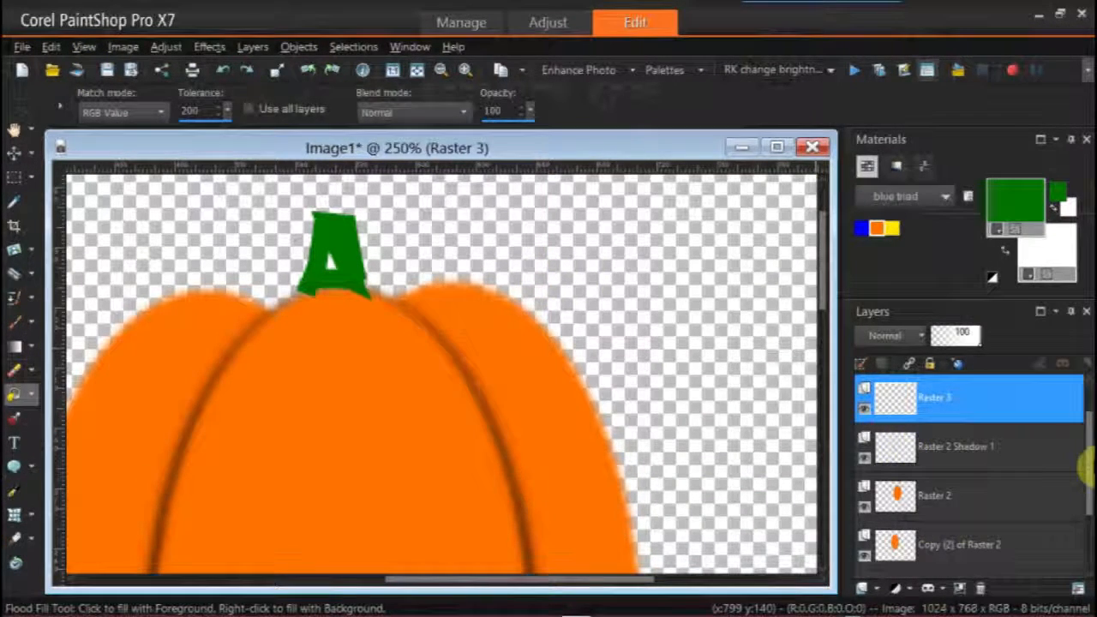
# Step: Make the topmost layer, Raster 2 Shadow 1 Shadow 1, active
pyautogui.moveTo(1088, 510); pyautogui.dragTo(1087, 459)
pyautogui.click(926, 443)
pyautogui.moveTo(926, 443); pyautogui.dragTo(900, 410)
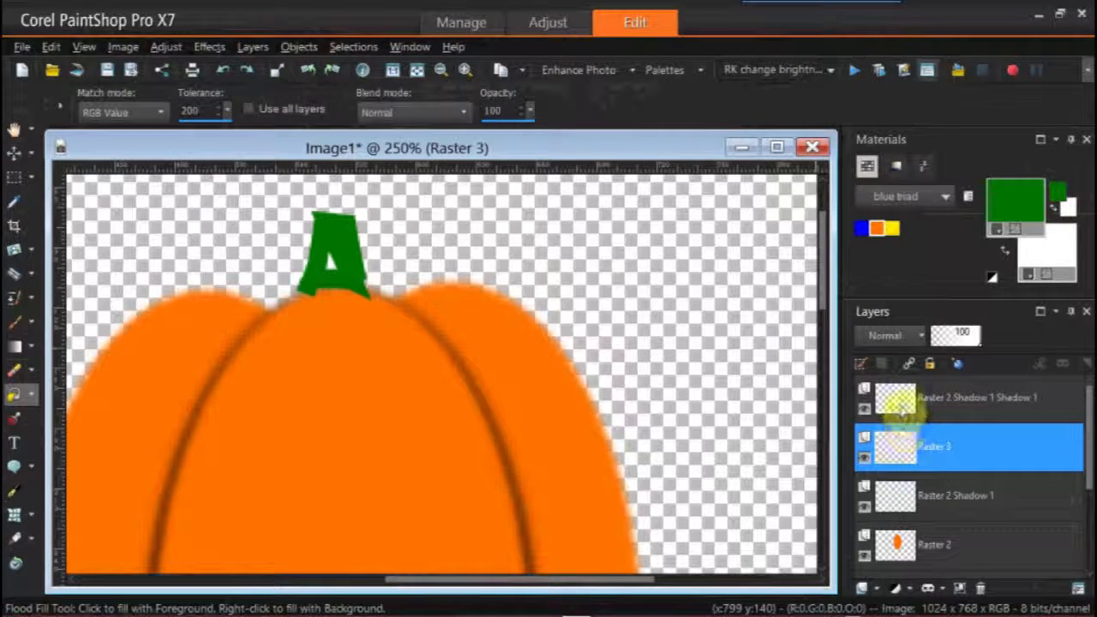
pyautogui.click(900, 408)
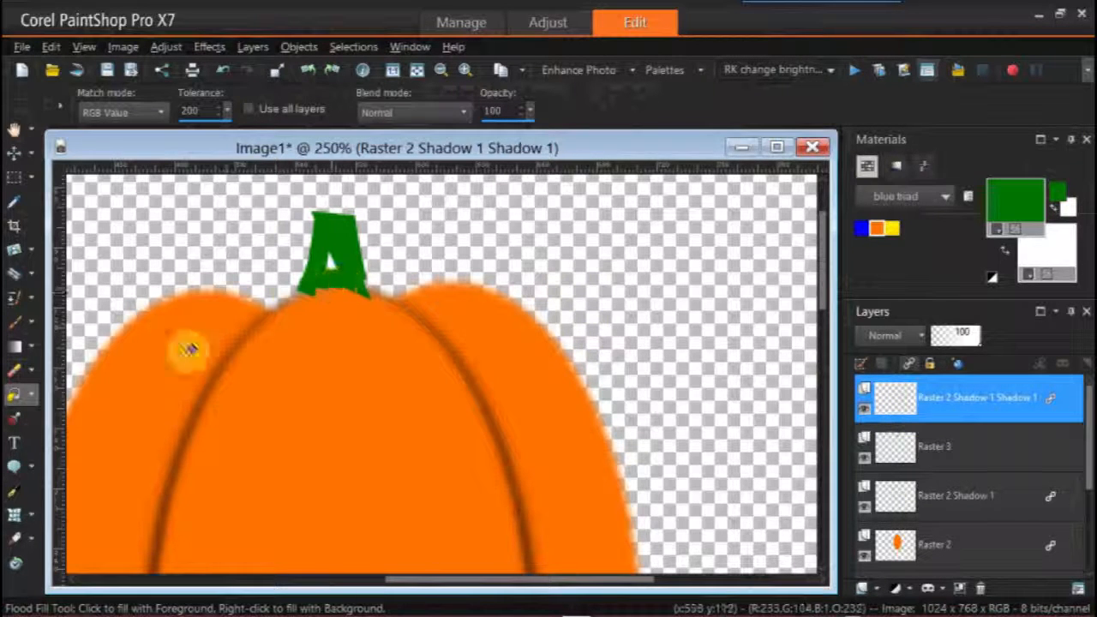
# Step: Cover the triangular gap inside the stem with freehand green Pen strokes on a new vector layer
pyautogui.click(15, 489)
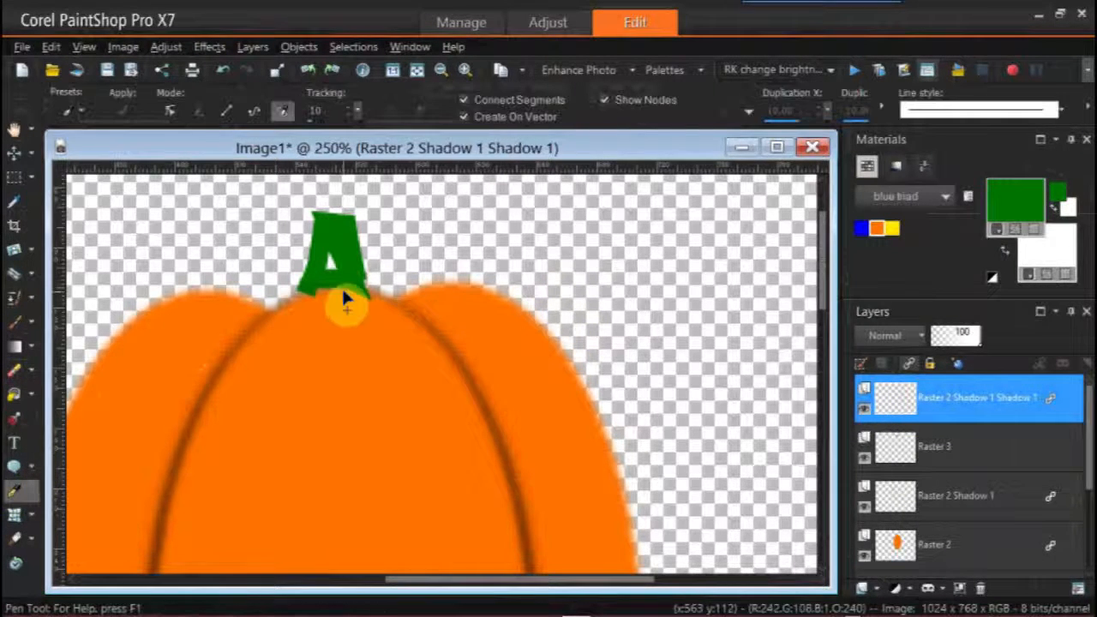
pyautogui.click(331, 260)
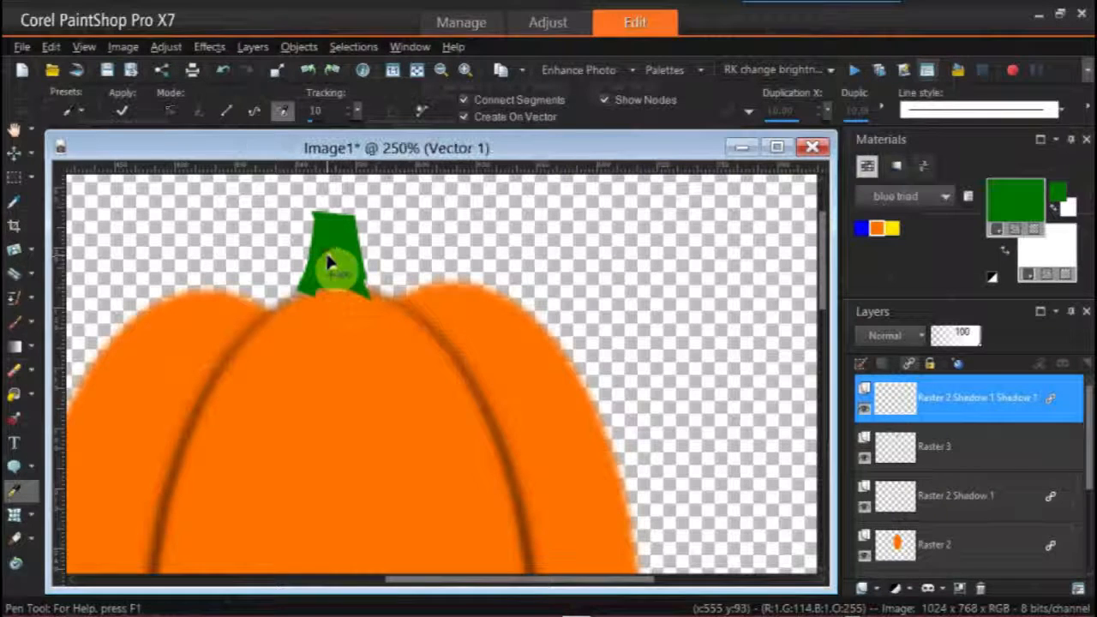
pyautogui.click(336, 273)
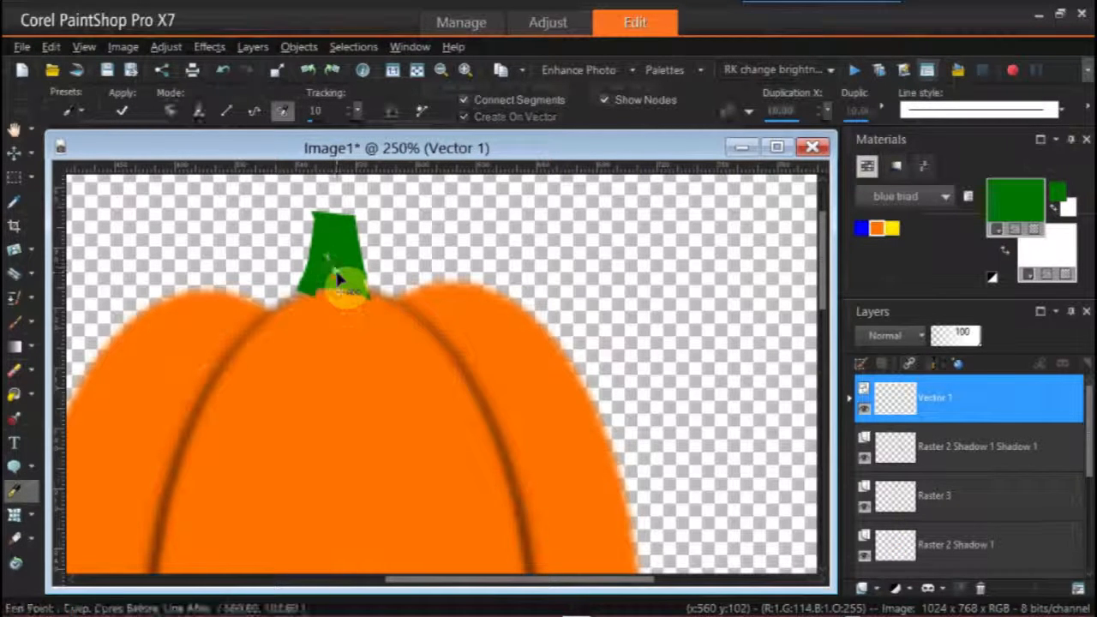